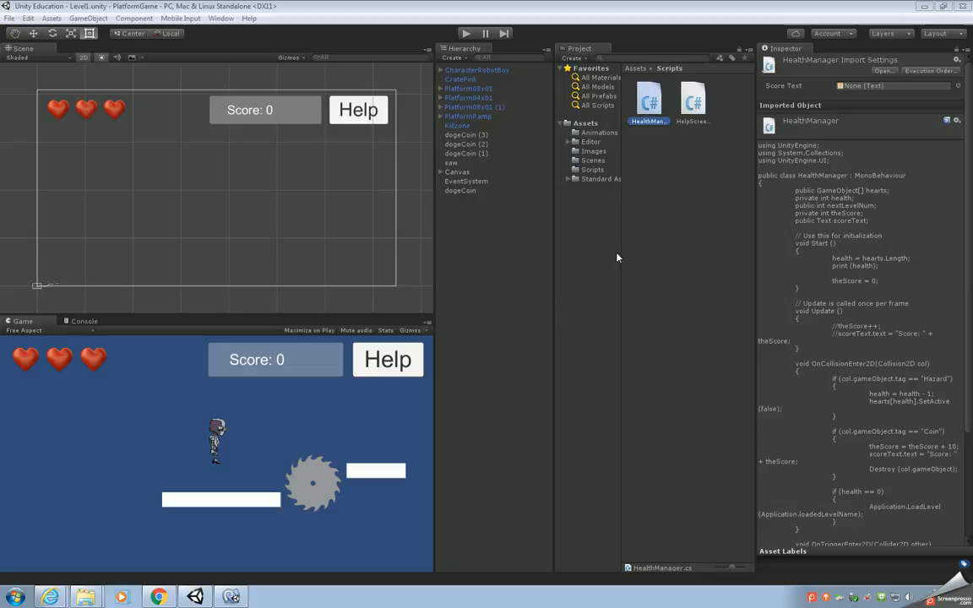
Create a new empty scene and save it as Level2 in the project's Scenes folder.
{"action": "left_click", "coordinate": [585, 160]}
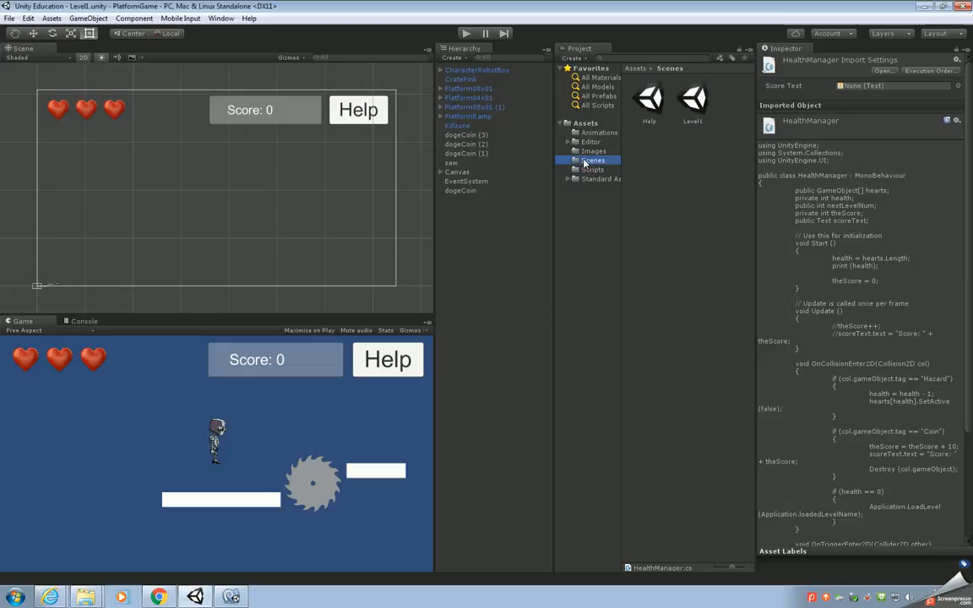
{"action": "left_click", "coordinate": [9, 18]}
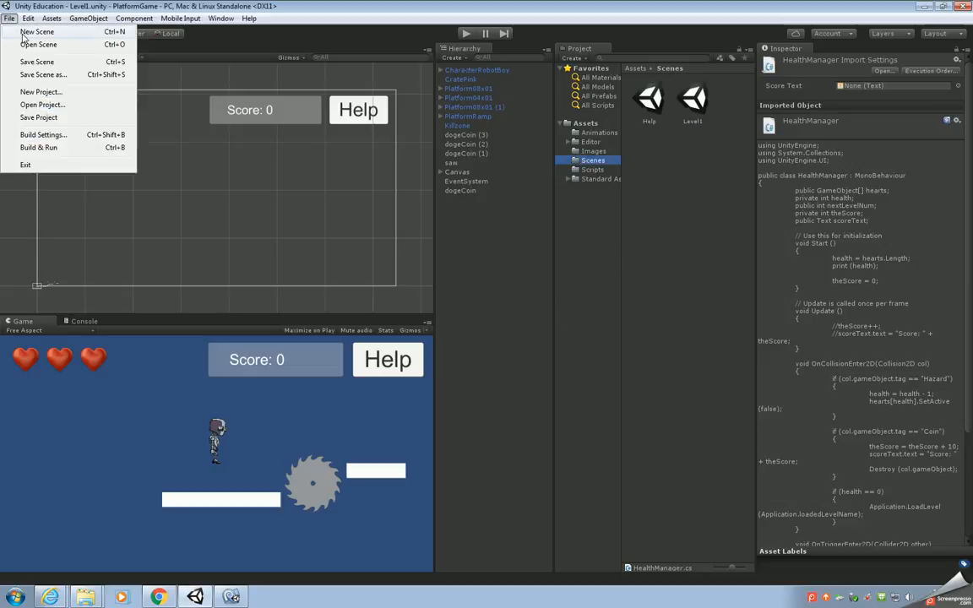
{"action": "left_click", "coordinate": [23, 33]}
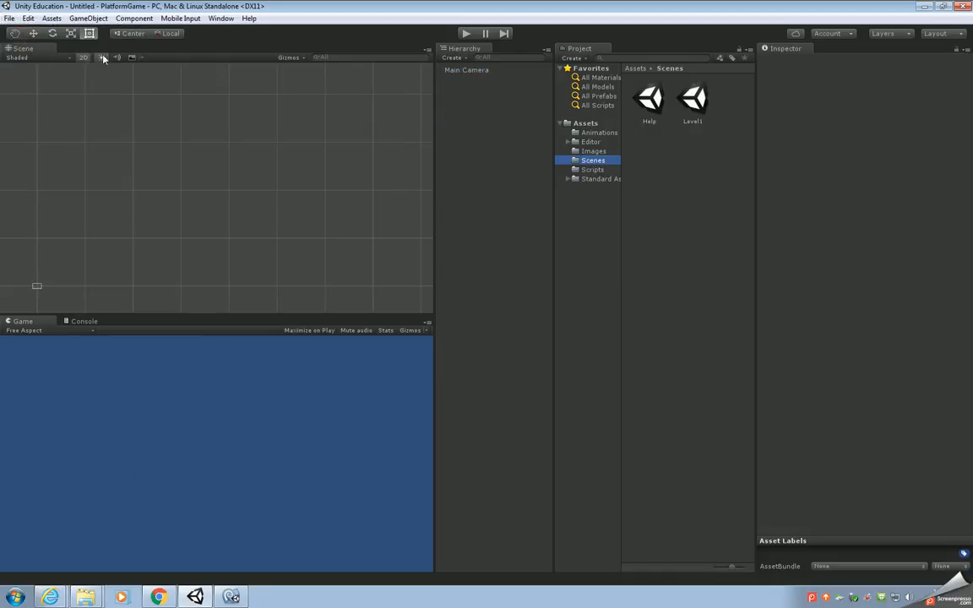
{"action": "left_click", "coordinate": [9, 17]}
{"action": "left_click", "coordinate": [23, 61]}
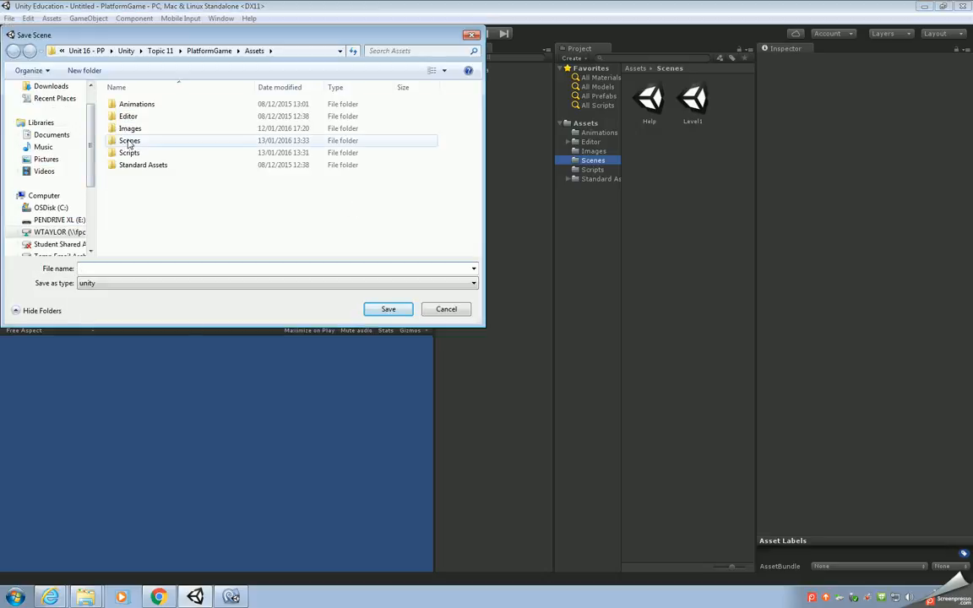
{"action": "double_click", "coordinate": [129, 141]}
{"action": "left_click", "coordinate": [146, 267]}
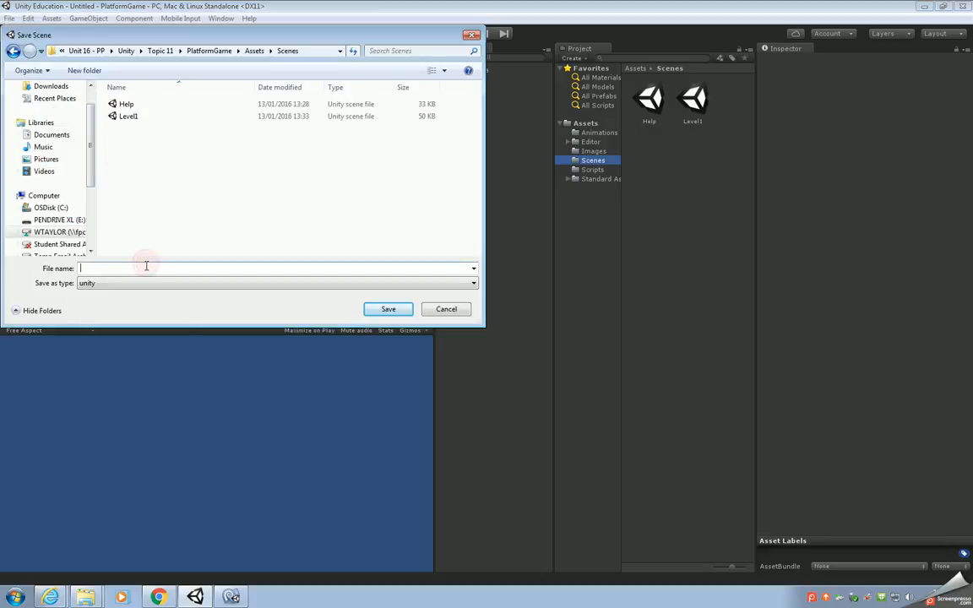
{"action": "type", "text": "Level2"}
{"action": "left_click", "coordinate": [402, 311]}
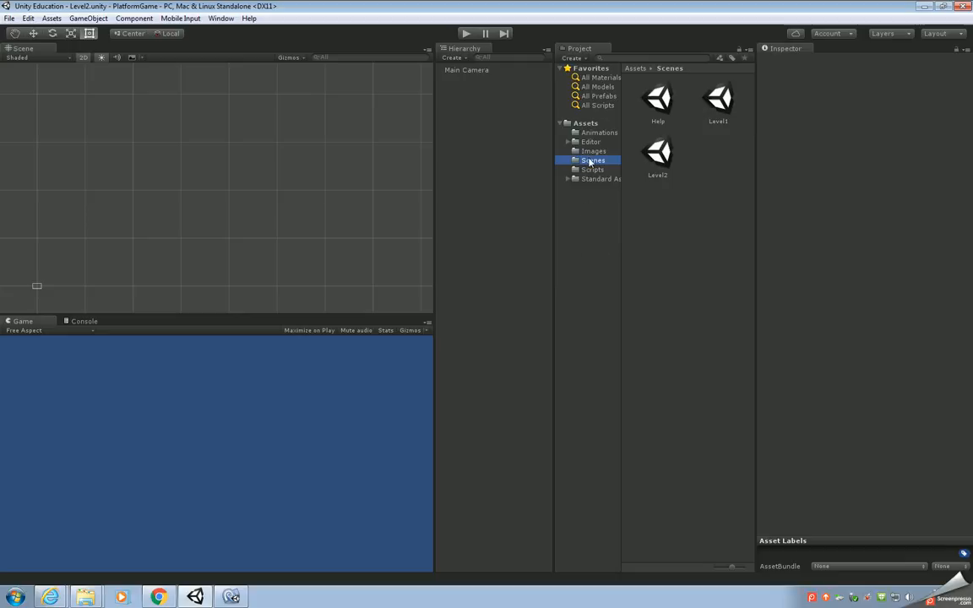
Open the Level1 scene from the Scenes folder.
{"action": "left_click", "coordinate": [592, 125]}
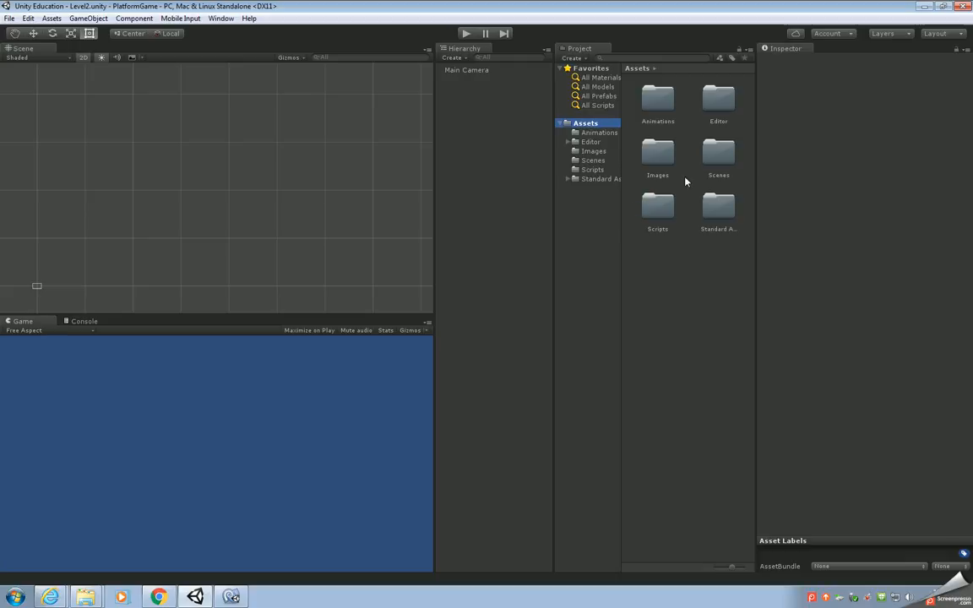
{"action": "left_click", "coordinate": [9, 17]}
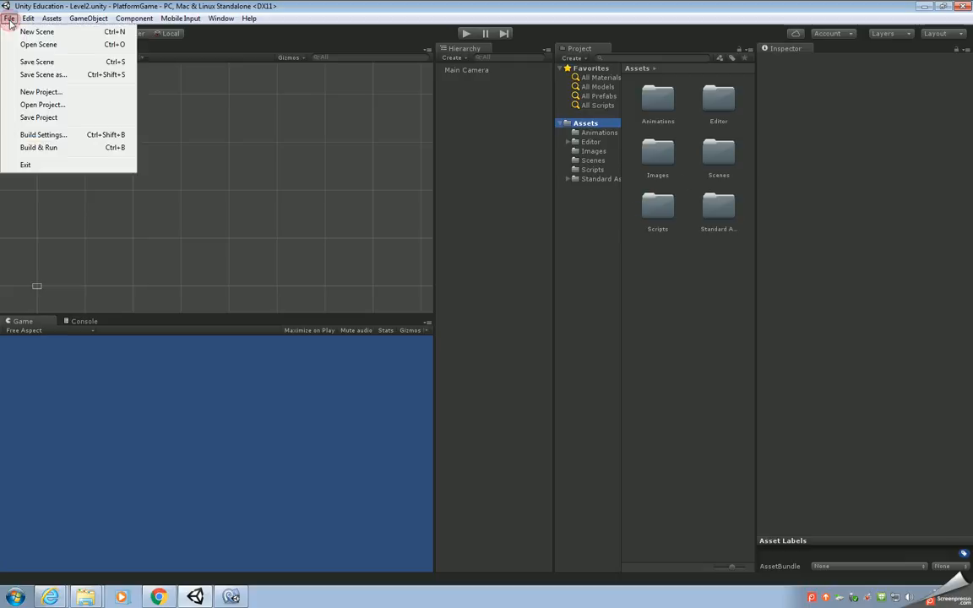
{"action": "left_click", "coordinate": [32, 44]}
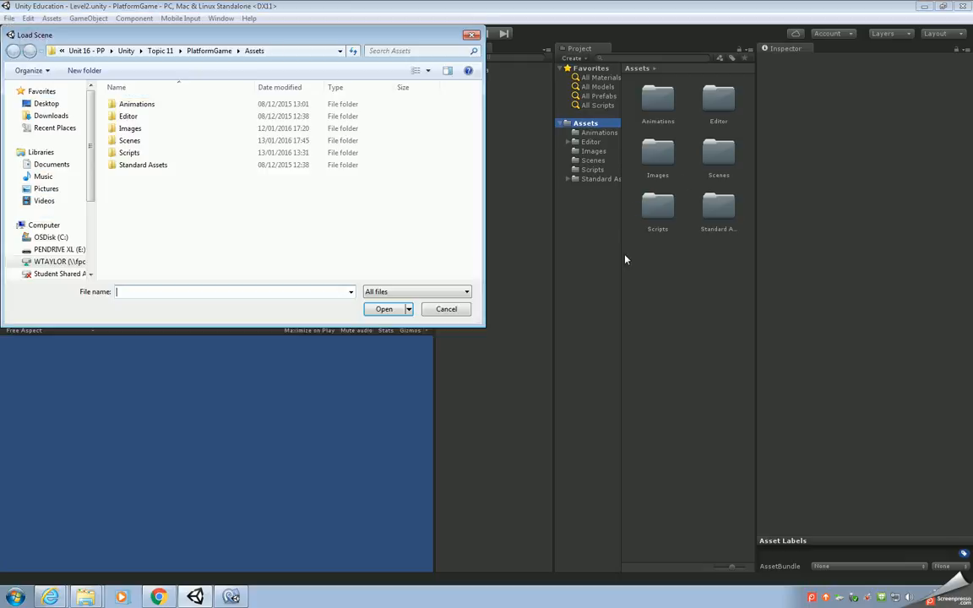
{"action": "double_click", "coordinate": [129, 140]}
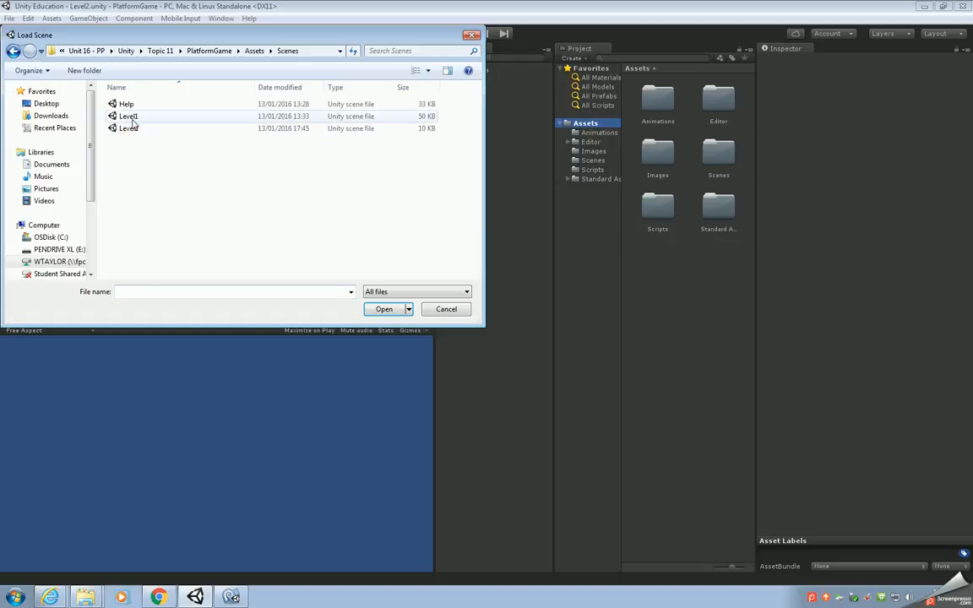
{"action": "left_click", "coordinate": [129, 118]}
{"action": "double_click", "coordinate": [131, 118]}
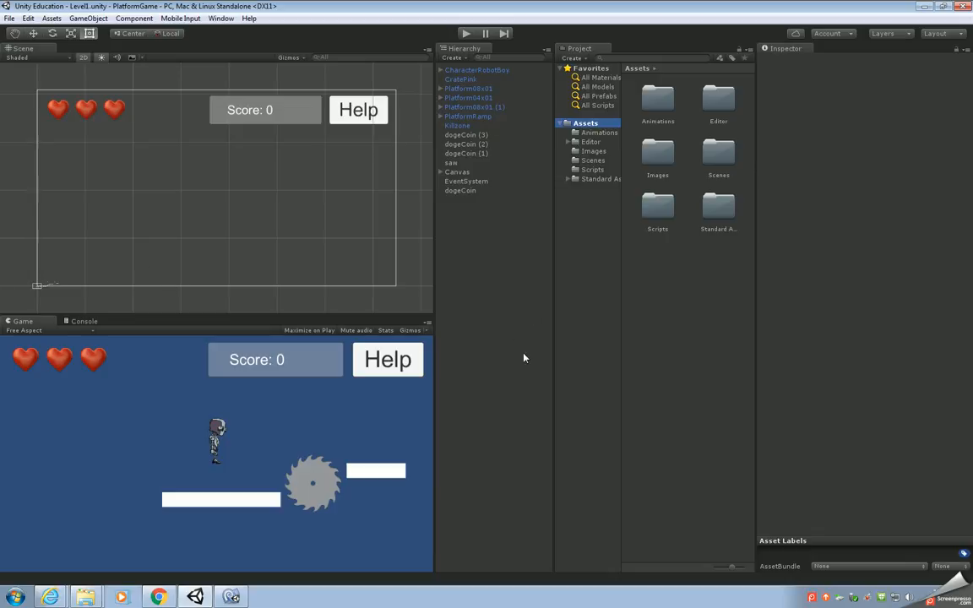
Create a folder named Prefabs in the project's Assets folder.
{"action": "right_click", "coordinate": [668, 277]}
{"action": "mouse_move", "coordinate": [806, 283]}
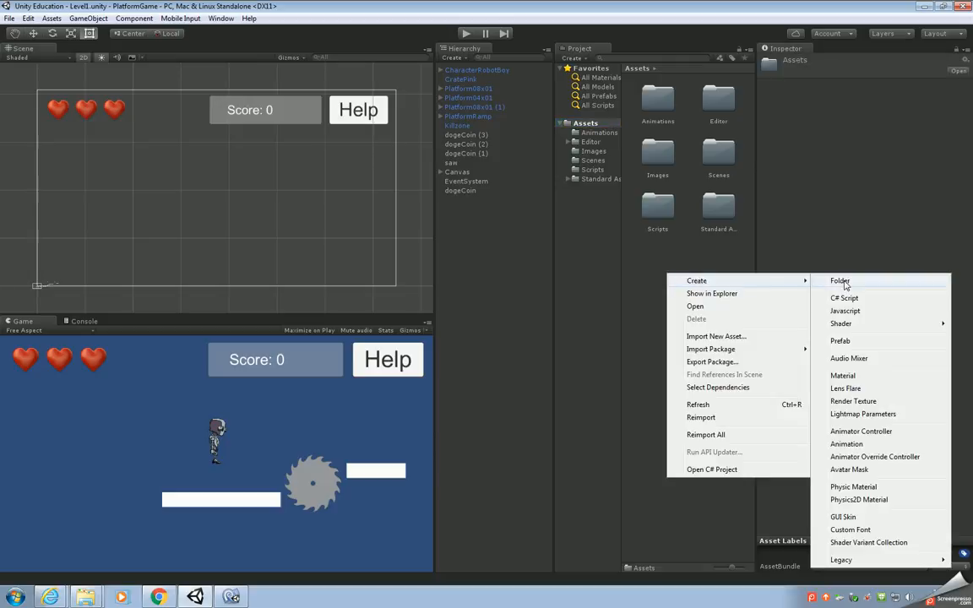
{"action": "left_click", "coordinate": [840, 280]}
{"action": "type", "text": "Prefabs"}
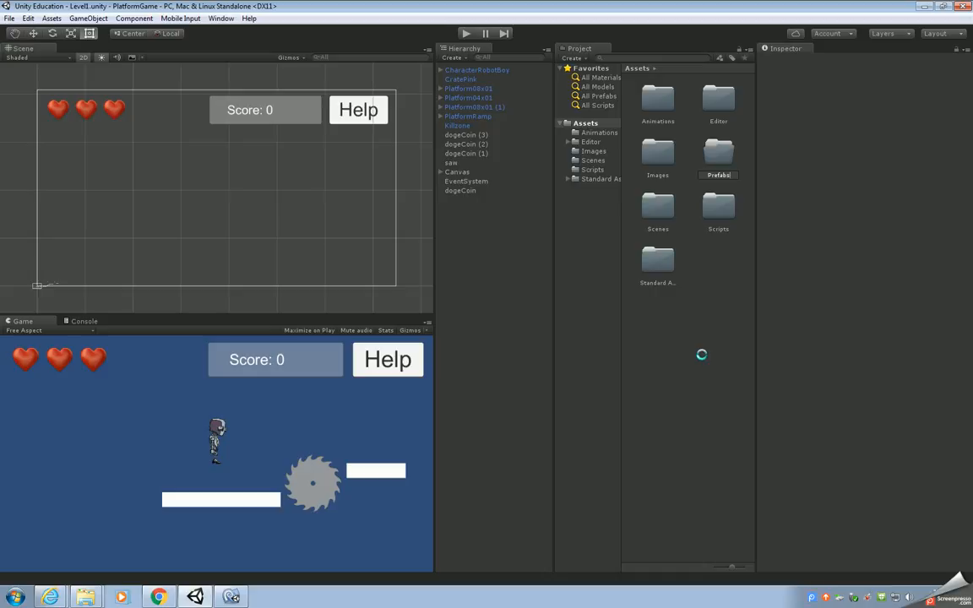
{"action": "key", "text": "Return"}
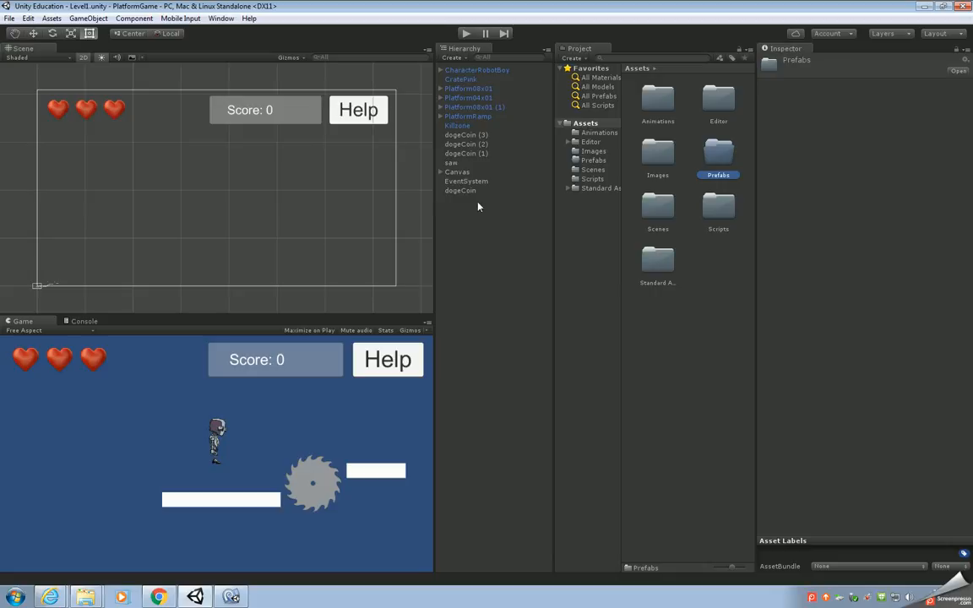
Save the CharacterRobotBoy and CratePink objects of Level1 as prefabs in the new Prefabs folder.
{"action": "double_click", "coordinate": [718, 151]}
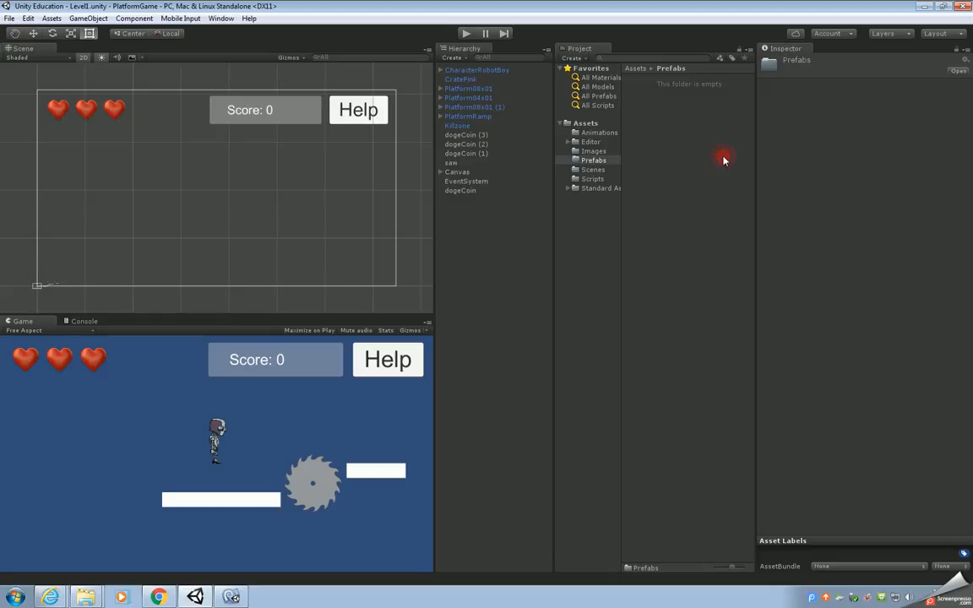
{"action": "left_click", "coordinate": [472, 71]}
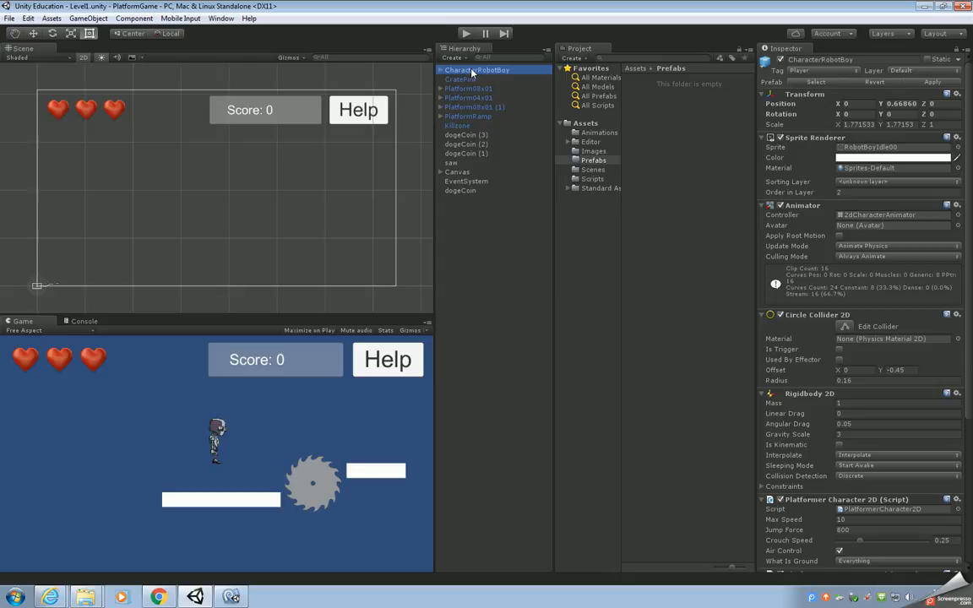
{"action": "left_click_drag", "start_coordinate": [472, 72], "coordinate": [690, 142]}
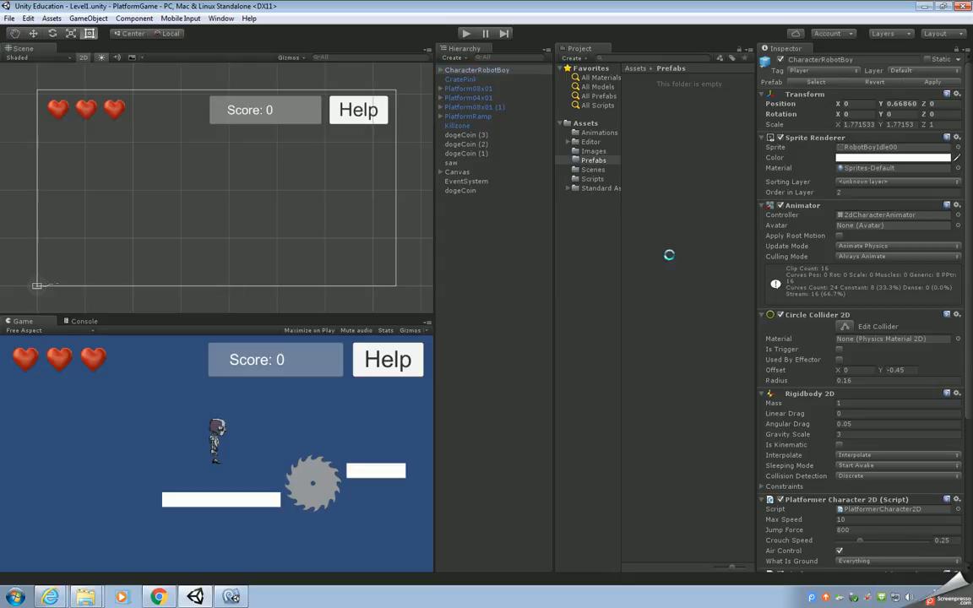
{"action": "left_click", "coordinate": [460, 79]}
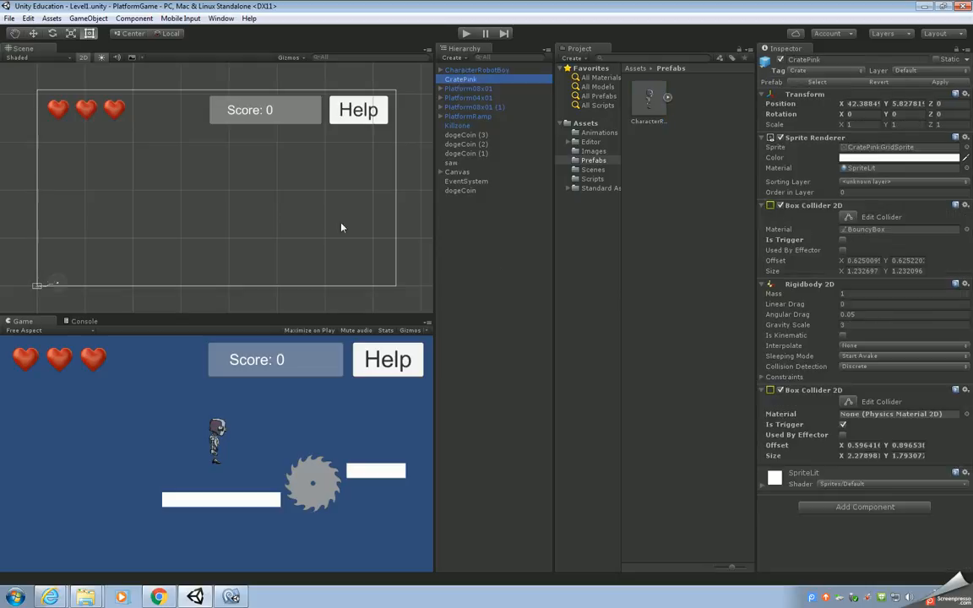
{"action": "double_click", "coordinate": [470, 80]}
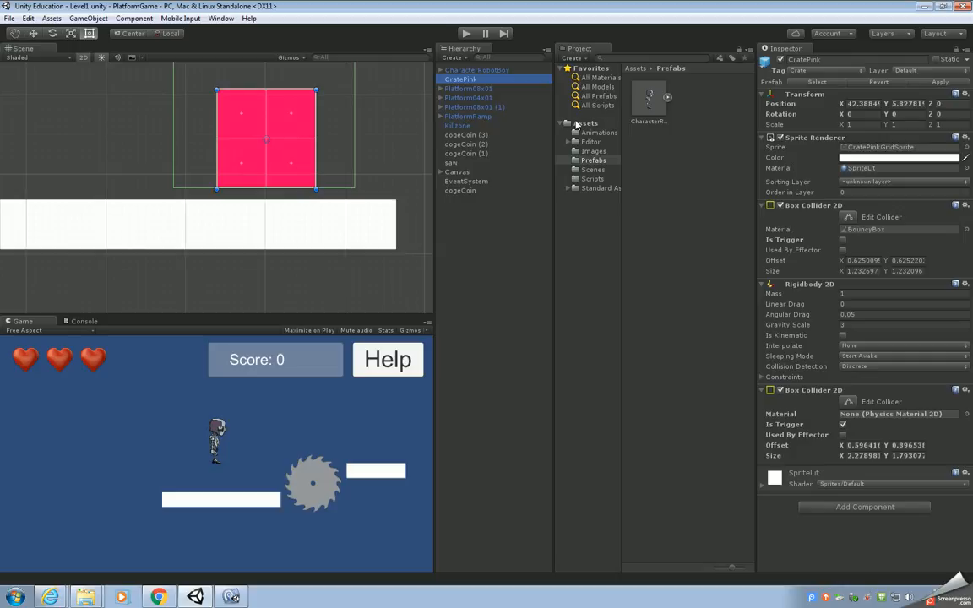
{"action": "left_click_drag", "start_coordinate": [466, 79], "coordinate": [670, 174]}
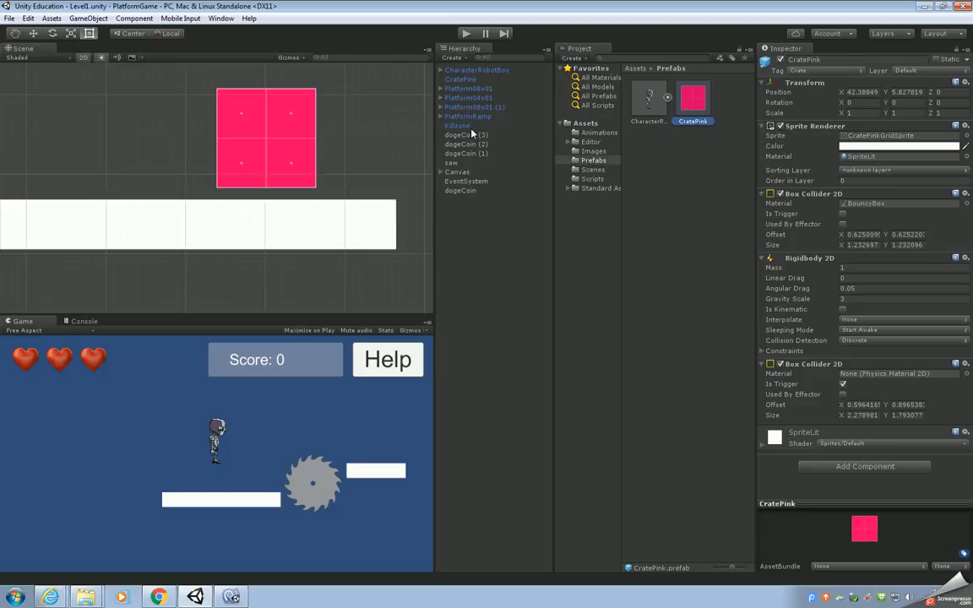
Save the Killzone, saw, dogeCoin and Canvas objects as prefabs in the Prefabs folder.
{"action": "left_click_drag", "start_coordinate": [464, 126], "coordinate": [678, 177]}
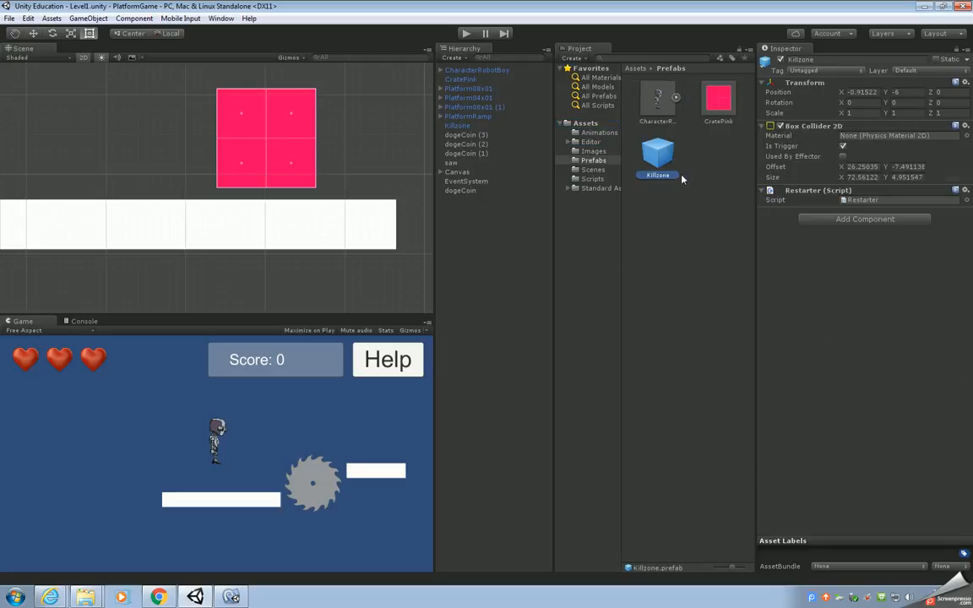
{"action": "left_click_drag", "start_coordinate": [453, 163], "coordinate": [700, 236]}
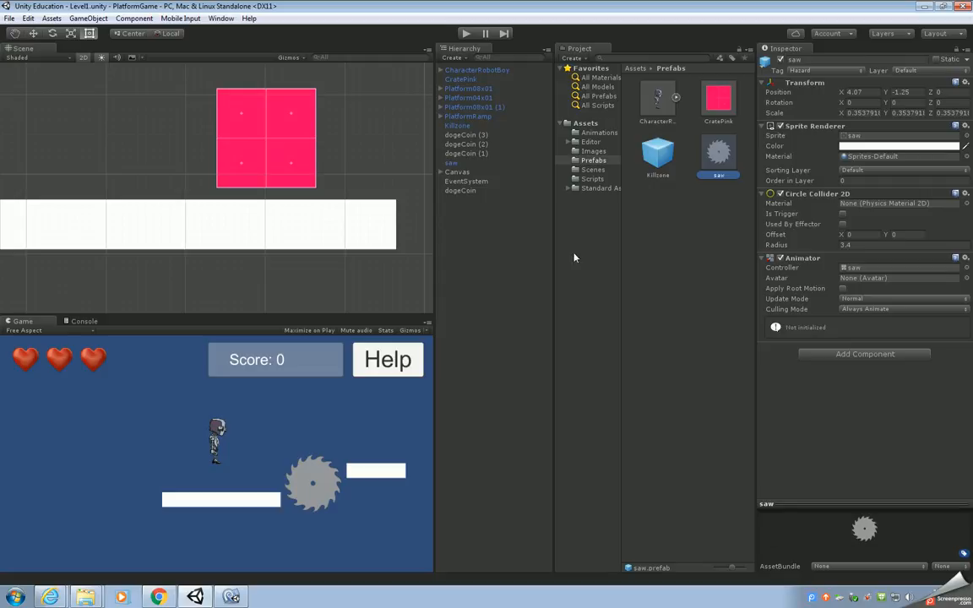
{"action": "left_click_drag", "start_coordinate": [459, 191], "coordinate": [684, 239]}
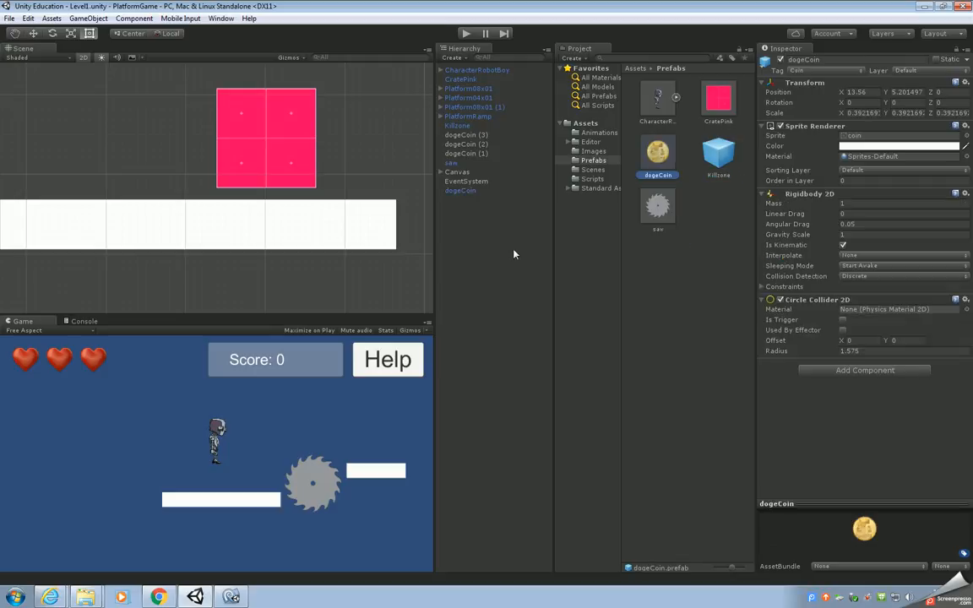
{"action": "left_click_drag", "start_coordinate": [454, 173], "coordinate": [714, 212]}
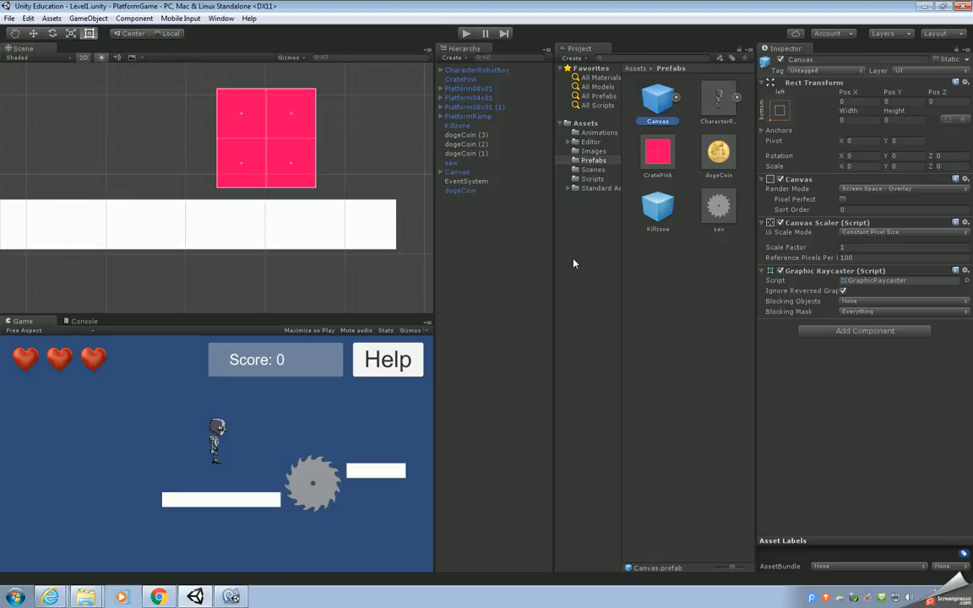
Open the Level2 scene and add the Canvas prefab to it.
{"action": "left_click", "coordinate": [592, 169]}
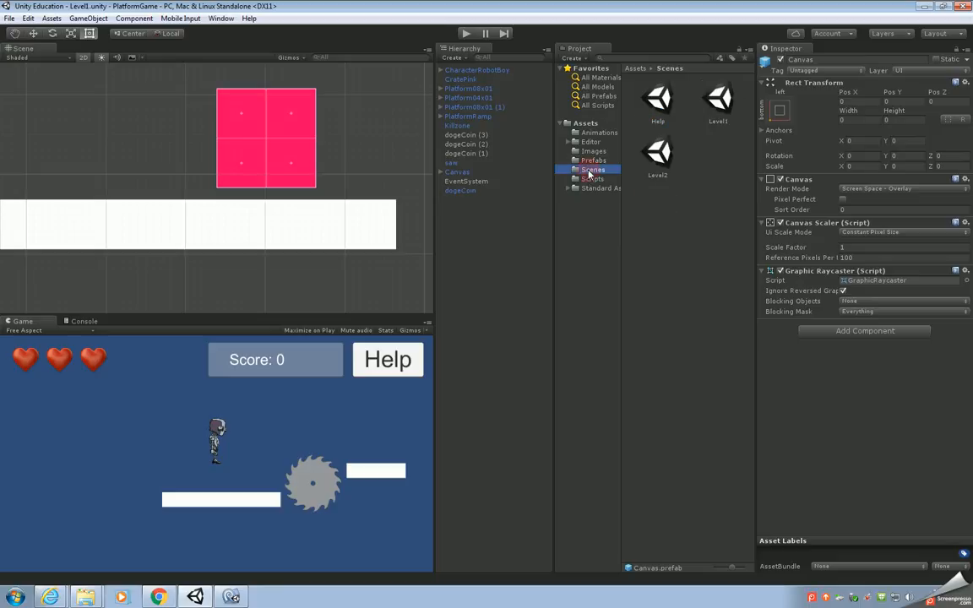
{"action": "double_click", "coordinate": [665, 174]}
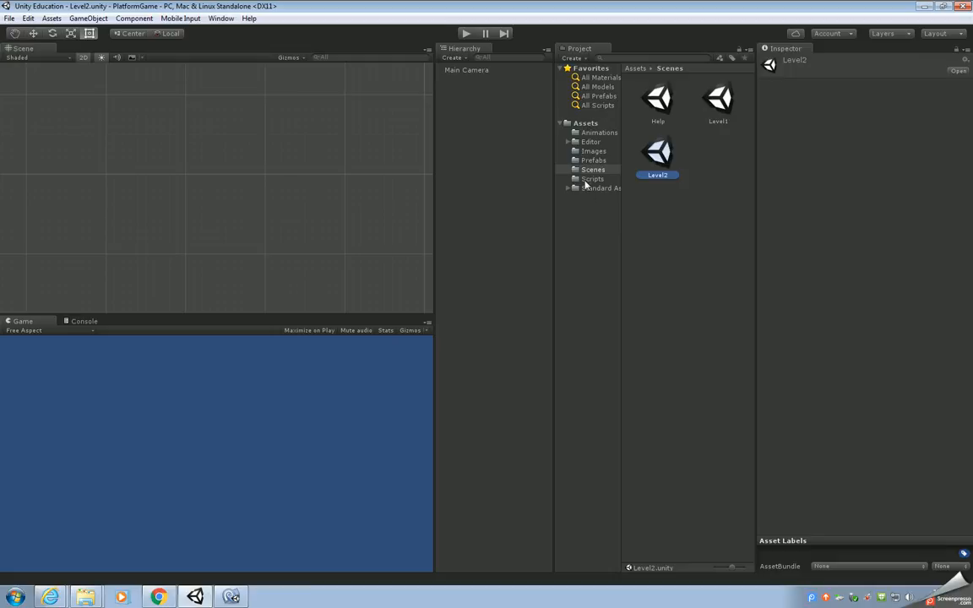
{"action": "left_click", "coordinate": [592, 160]}
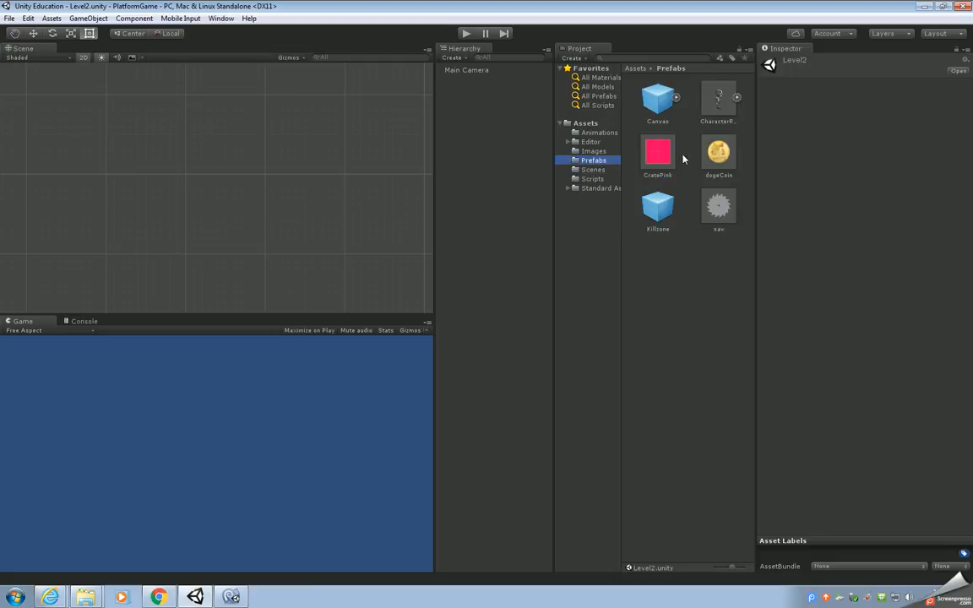
{"action": "left_click_drag", "start_coordinate": [659, 99], "coordinate": [258, 200]}
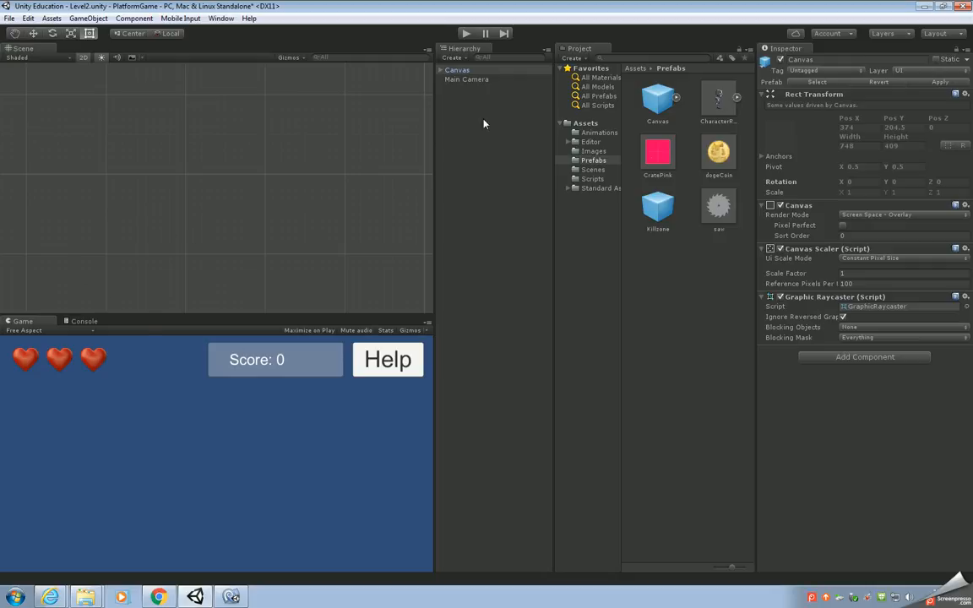
{"action": "double_click", "coordinate": [461, 70]}
{"action": "scroll", "coordinate": [205, 256], "scroll_direction": "up", "scroll_amount": 5}
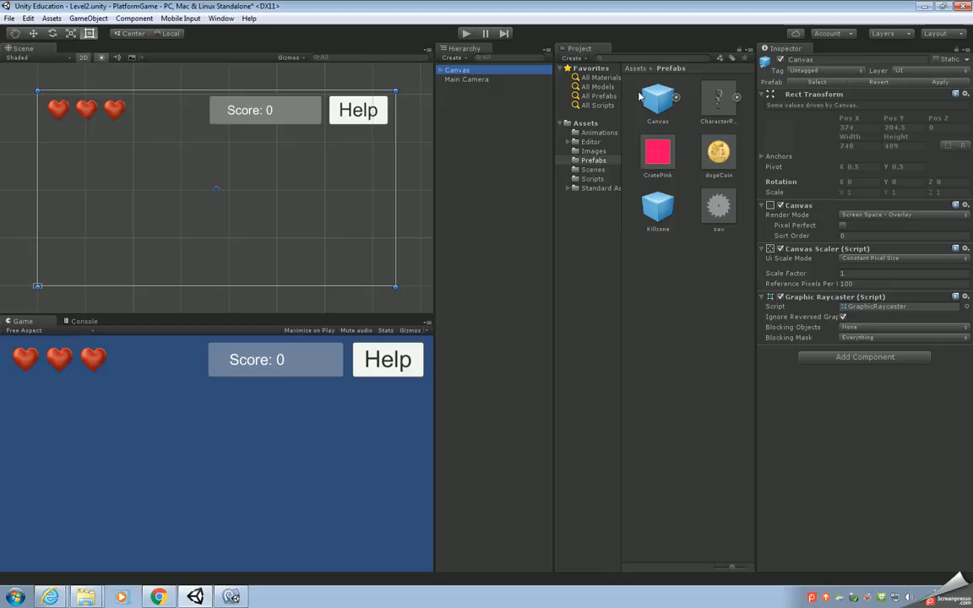
Place the Platform08x01 prefab from the Standard Assets 2D folder in the camera area's lower left, at about X -8.06, Y -3.53.
{"action": "double_click", "coordinate": [460, 79]}
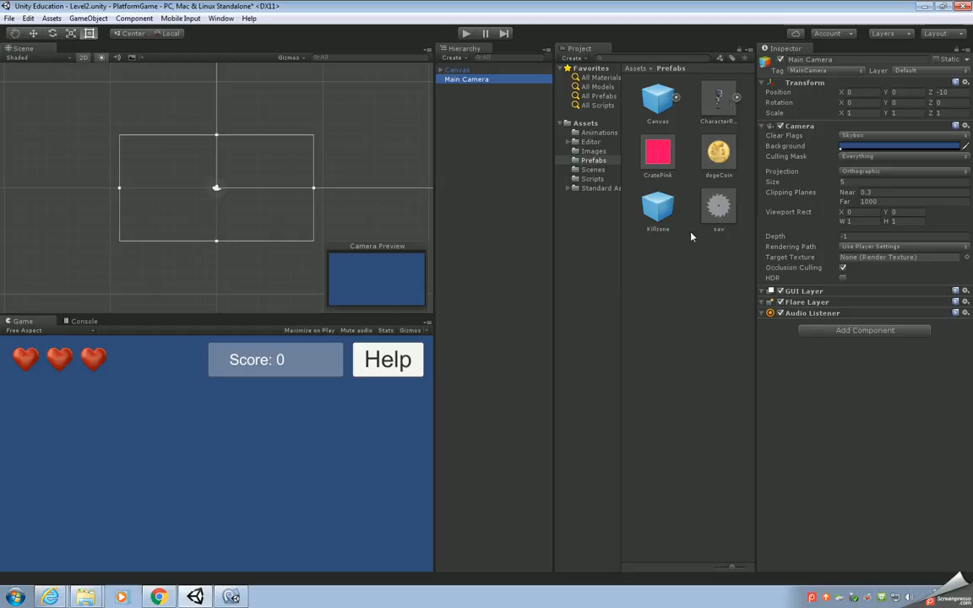
{"action": "left_click", "coordinate": [596, 190]}
{"action": "double_click", "coordinate": [659, 101]}
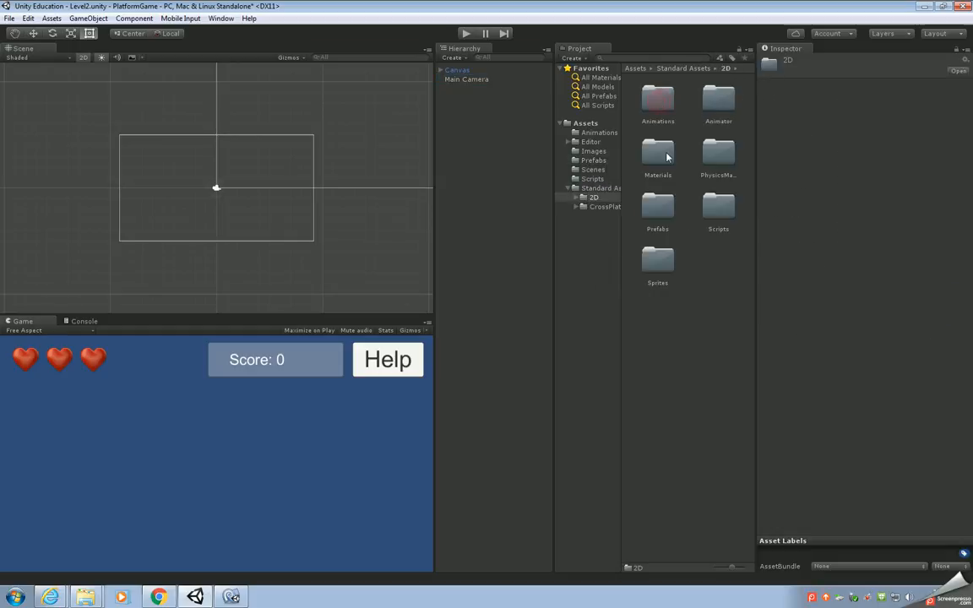
{"action": "double_click", "coordinate": [658, 209]}
{"action": "left_click_drag", "start_coordinate": [657, 251], "coordinate": [134, 235]}
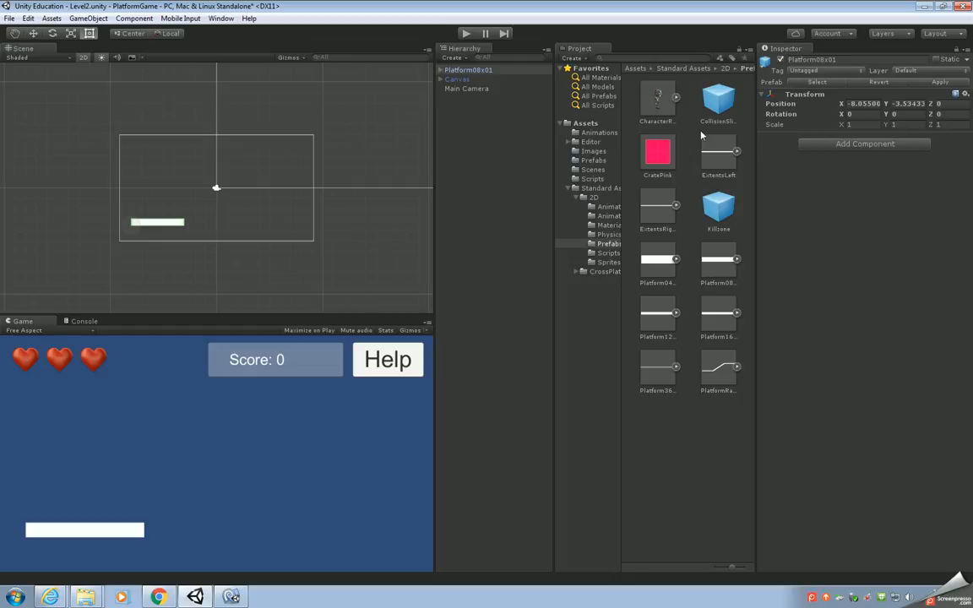
Place the CharacterRobotBoy prefab just above the platform, at about X -6.03, Y -0.90.
{"action": "left_click", "coordinate": [586, 160]}
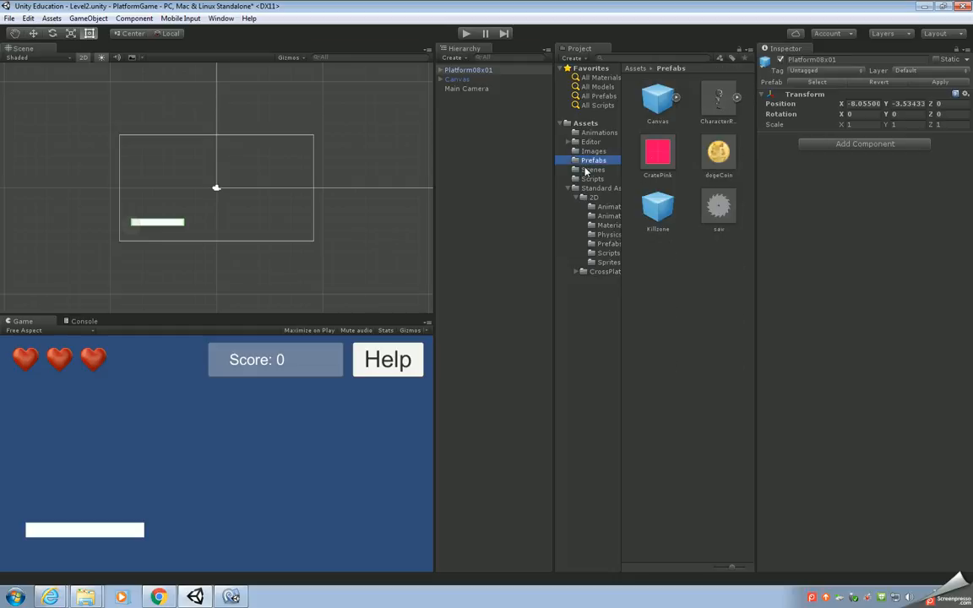
{"action": "left_click_drag", "start_coordinate": [725, 98], "coordinate": [153, 202]}
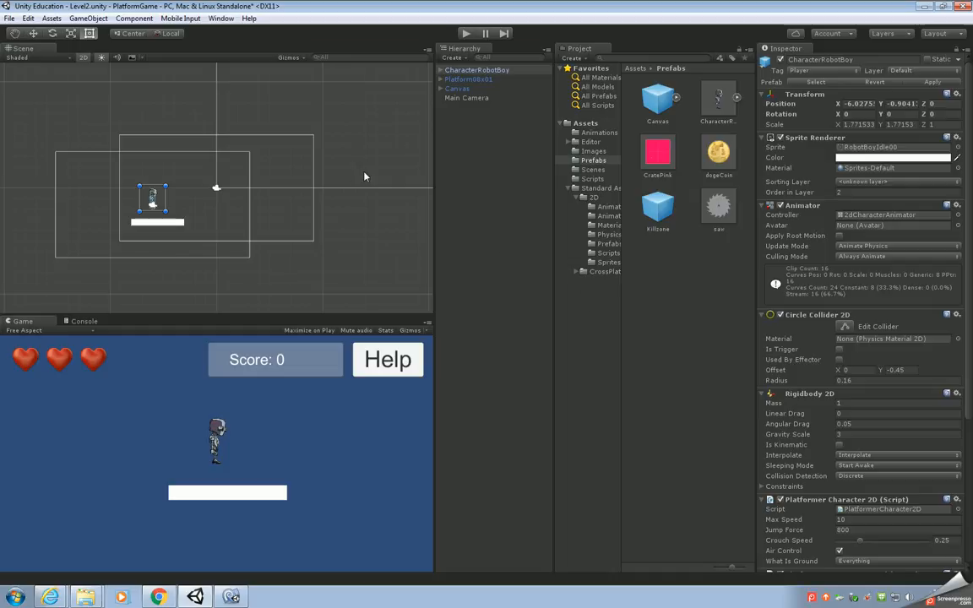
Add the Standard Assets prefabs Platform08x01 at about X 3.89, Y -3.64 and Platform12x01 at about X 16.11, Y -3.75.
{"action": "left_click", "coordinate": [610, 245]}
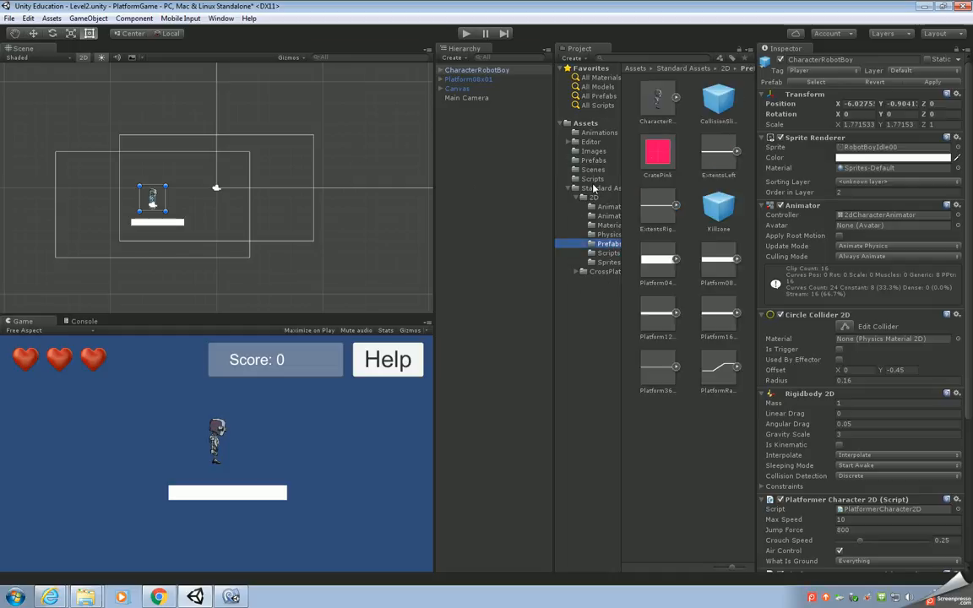
{"action": "left_click_drag", "start_coordinate": [723, 271], "coordinate": [260, 230]}
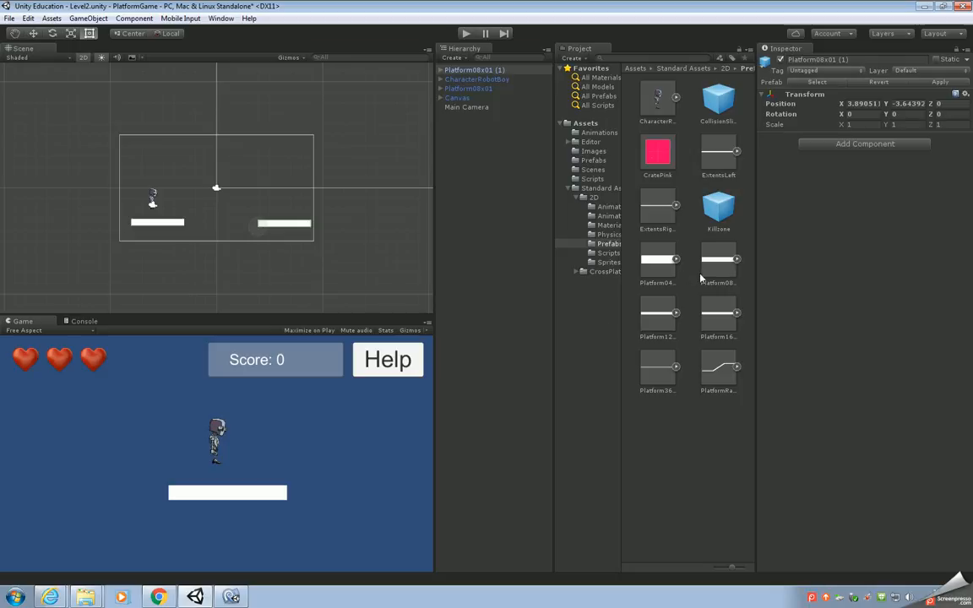
{"action": "left_click_drag", "start_coordinate": [657, 322], "coordinate": [389, 233]}
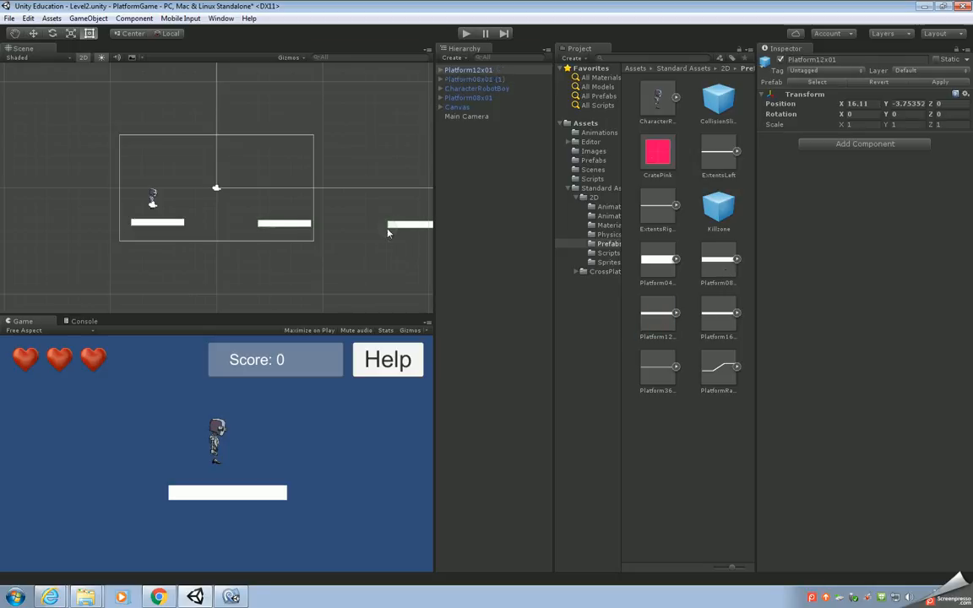
Play-test Level2 by running and jumping the character from the first platform to the second, and stop the game.
{"action": "left_click", "coordinate": [466, 34]}
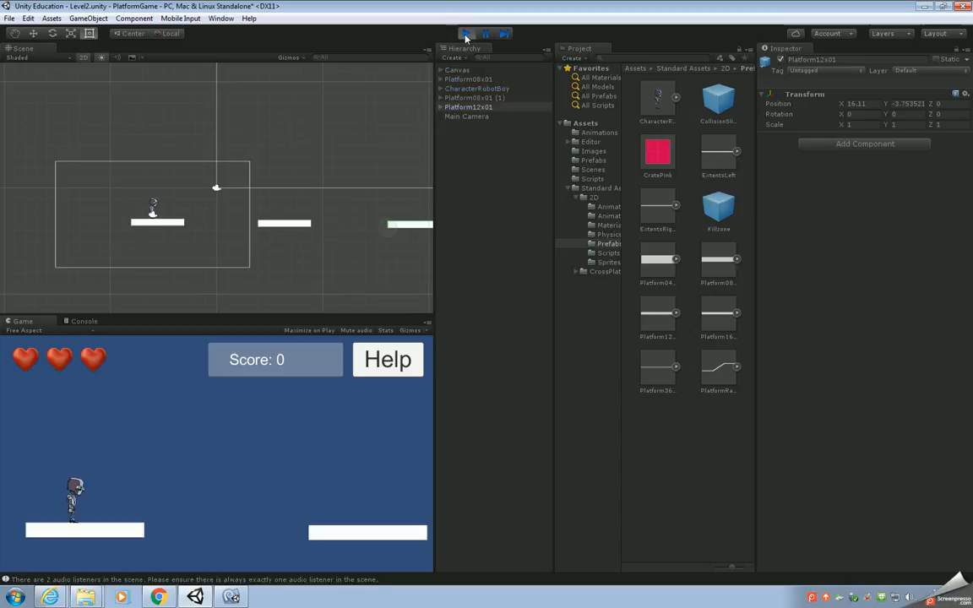
{"action": "key", "text": "Right"}
{"action": "key", "text": "Left"}
{"action": "key", "text": "space"}
{"action": "key", "text": "Right"}
{"action": "key", "text": "space"}
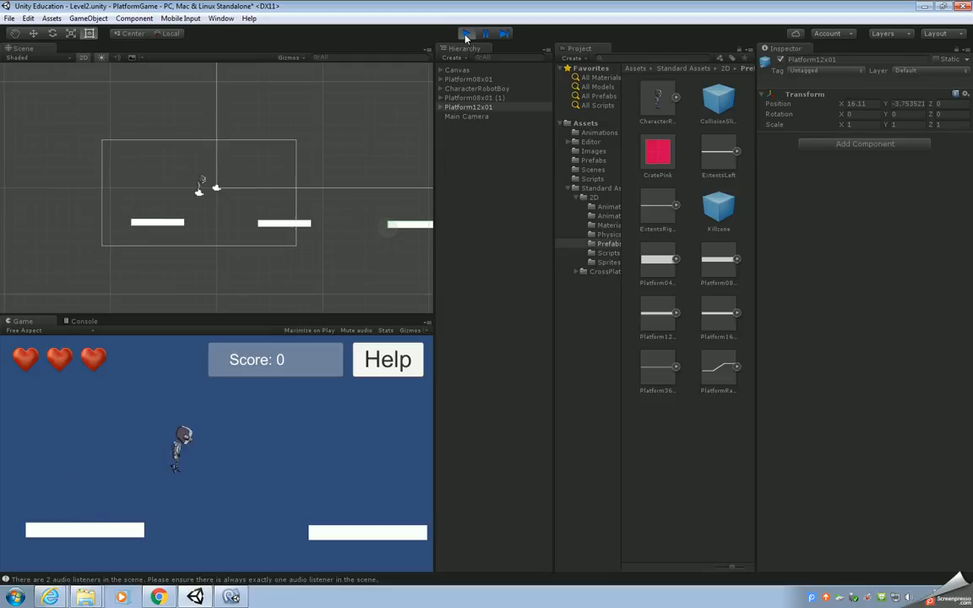
{"action": "key", "text": "Left"}
{"action": "key", "text": "space"}
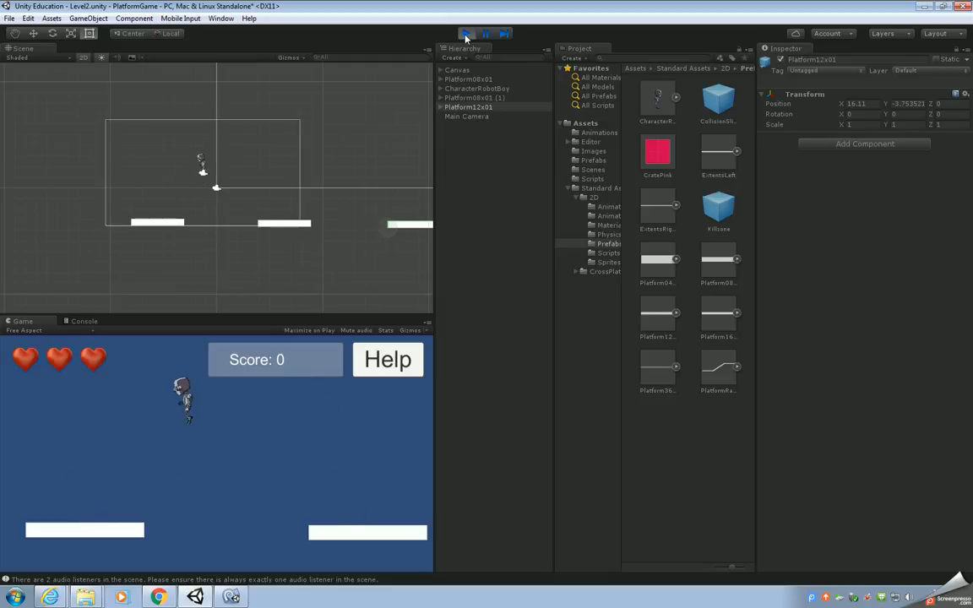
{"action": "key", "text": "Right"}
{"action": "key", "text": "space"}
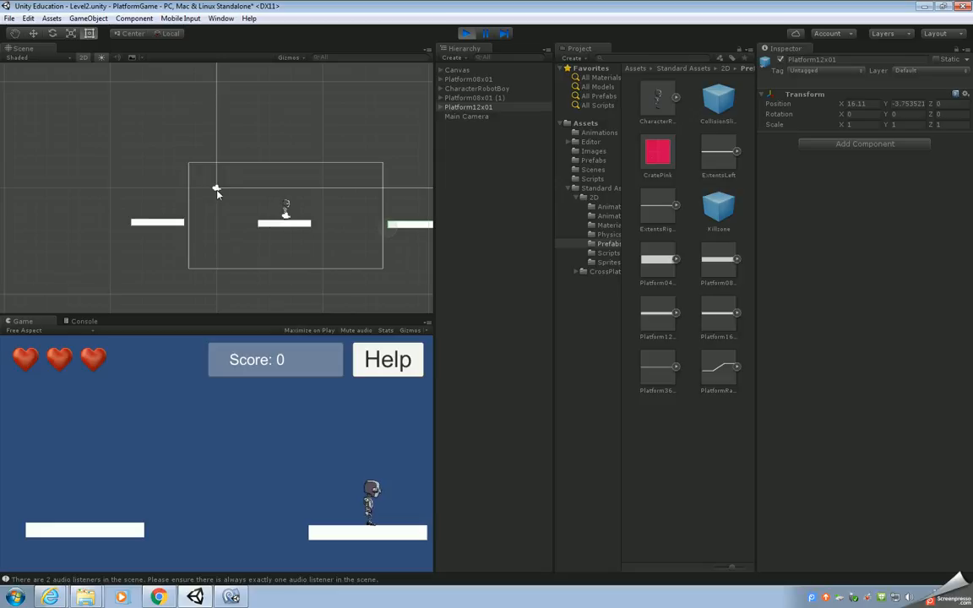
{"action": "left_click", "coordinate": [467, 34]}
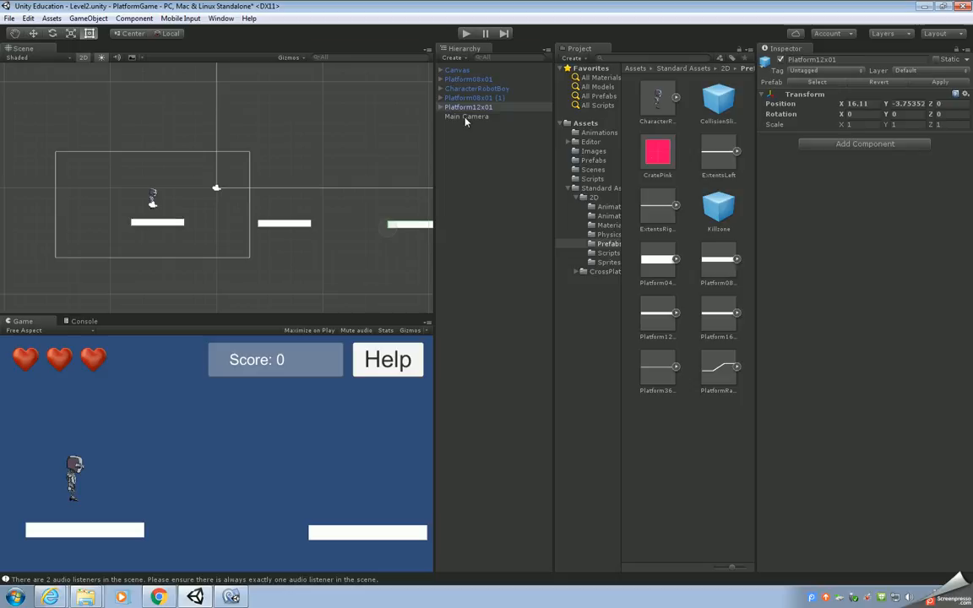
Delete the standalone Main Camera from the scene, keeping the one nested under CharacterRobotBoy.
{"action": "left_click", "coordinate": [441, 88]}
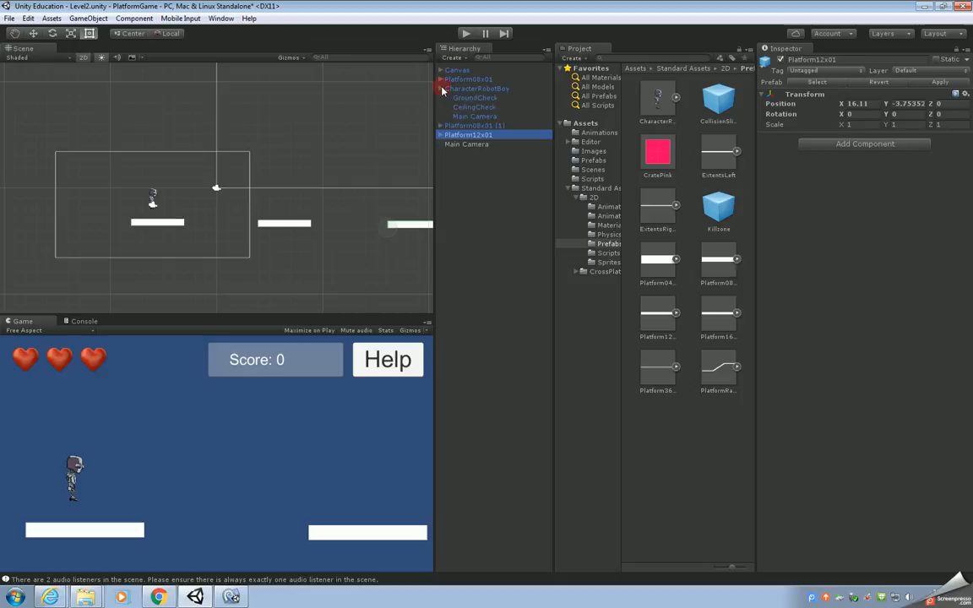
{"action": "left_click", "coordinate": [468, 145]}
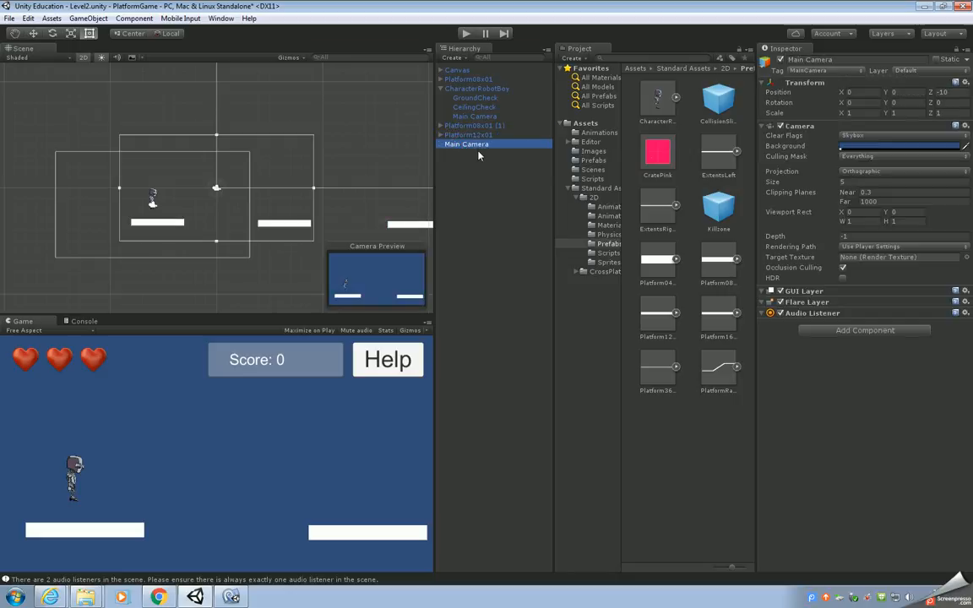
{"action": "key", "text": "Delete"}
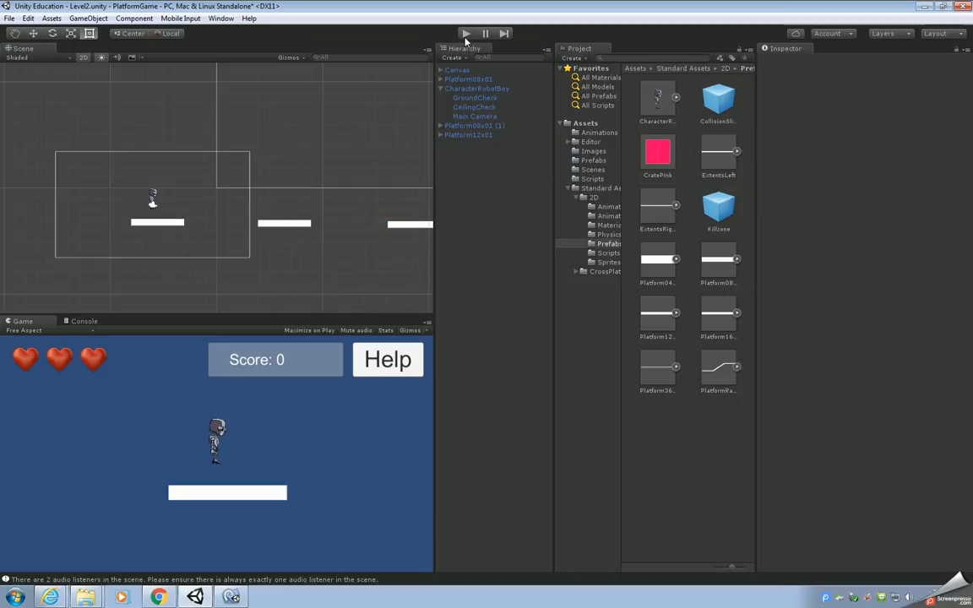
Play-test the level by moving the character both ways to check that the camera follows, and stop the game.
{"action": "left_click", "coordinate": [466, 34]}
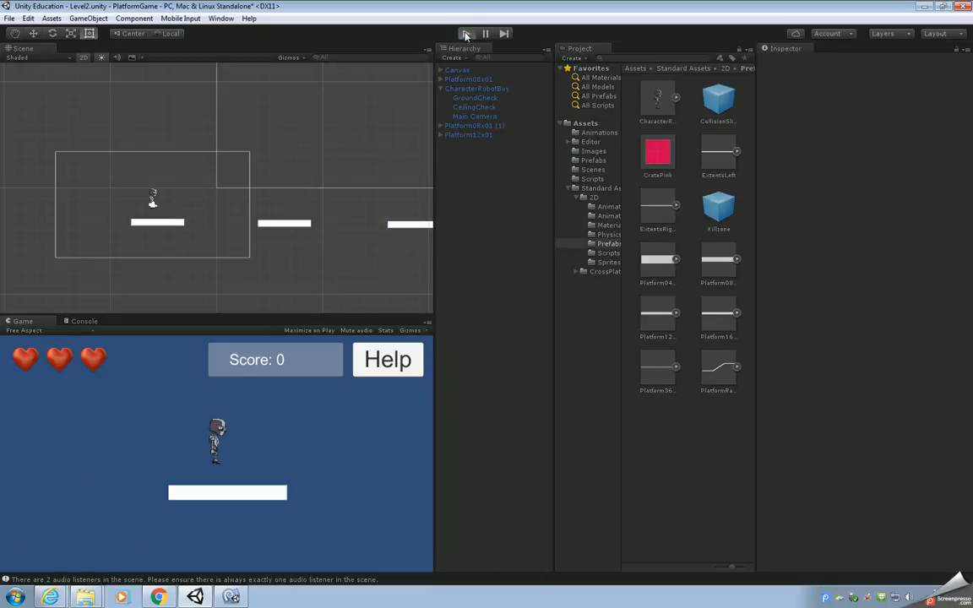
{"action": "key", "text": "Right"}
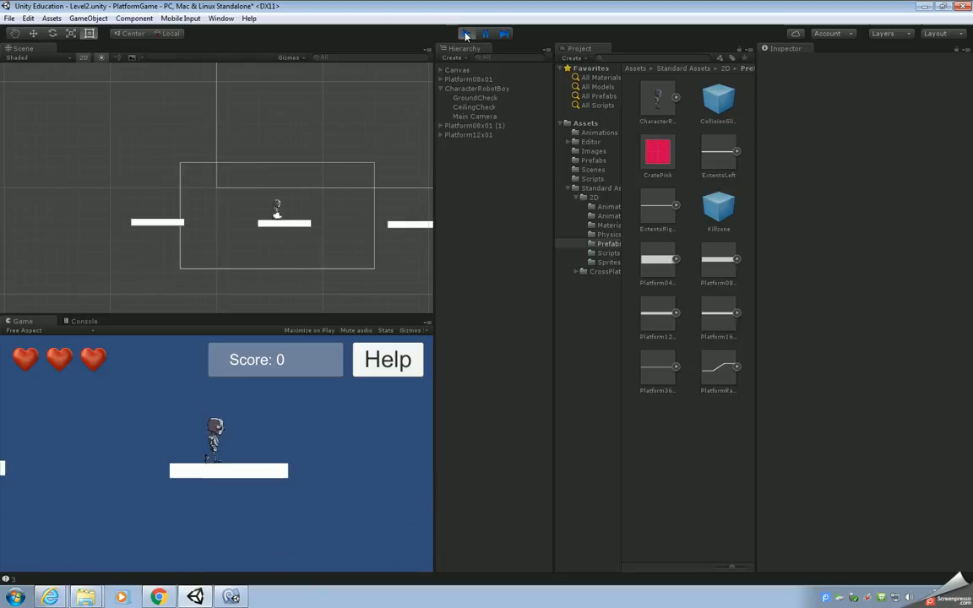
{"action": "key", "text": "Left"}
{"action": "key", "text": "space"}
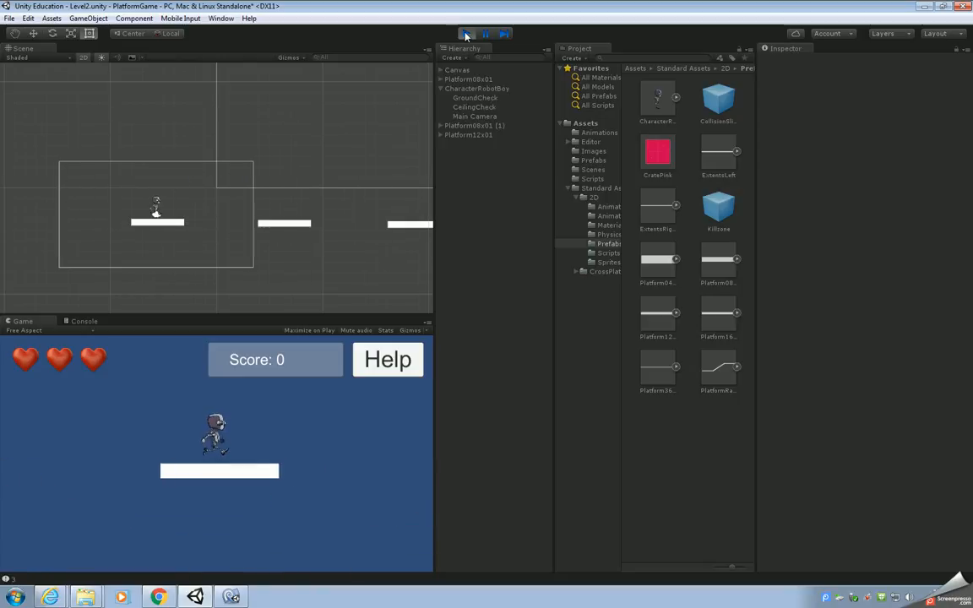
{"action": "left_click", "coordinate": [466, 34]}
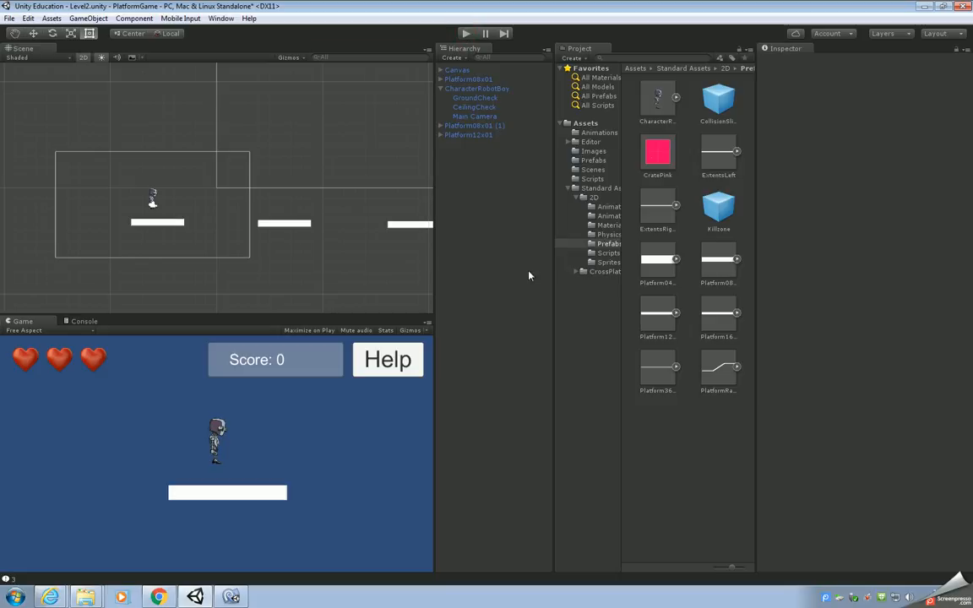
Place saw at about X 0.11, Y -3.21, dogeCoin above the second gap, and CratePink on the last platform at about X 18.90, Y -2.82.
{"action": "left_click", "coordinate": [592, 161]}
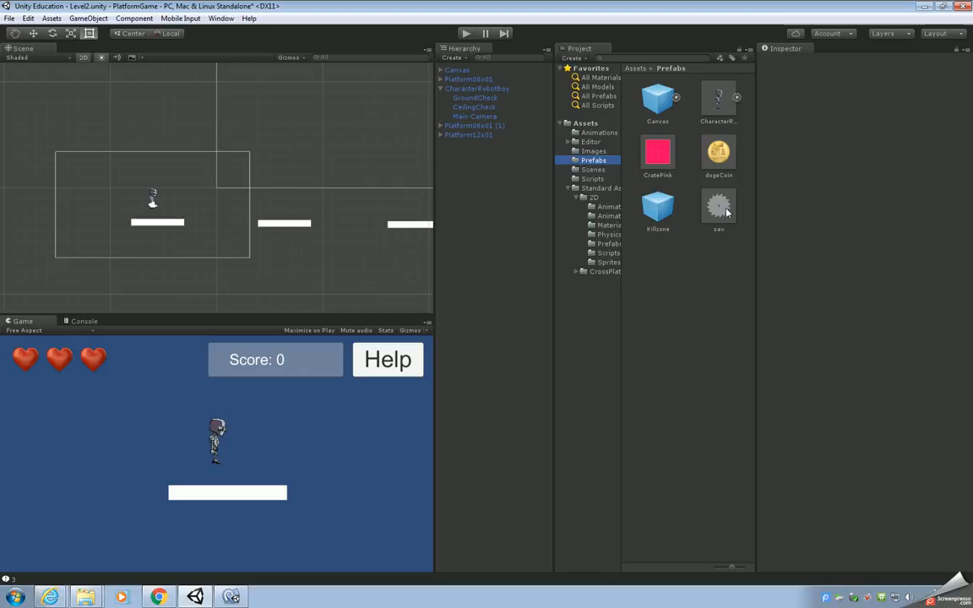
{"action": "left_click_drag", "start_coordinate": [723, 213], "coordinate": [218, 224]}
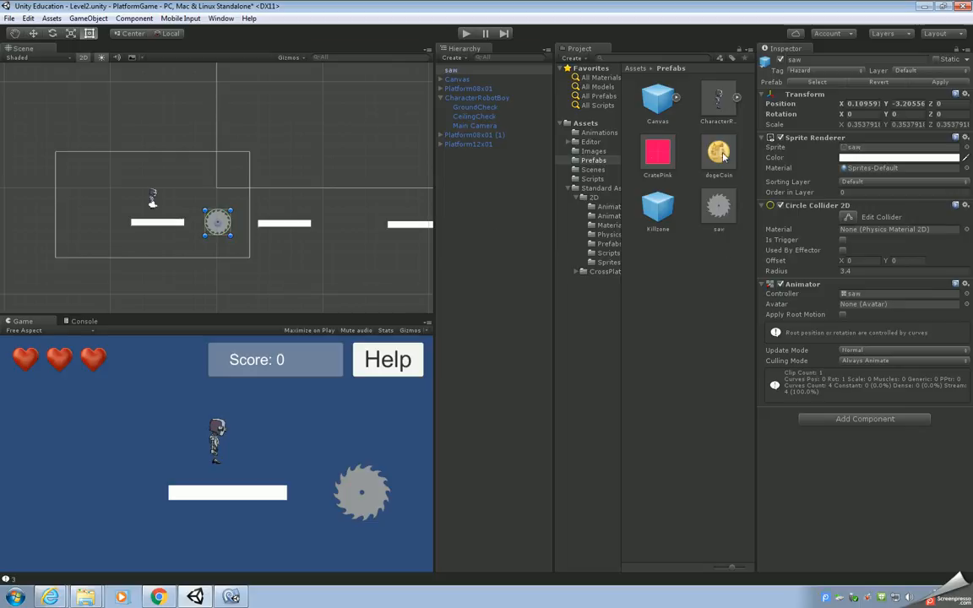
{"action": "left_click_drag", "start_coordinate": [427, 193], "coordinate": [347, 186]}
{"action": "left_click_drag", "start_coordinate": [658, 152], "coordinate": [419, 222]}
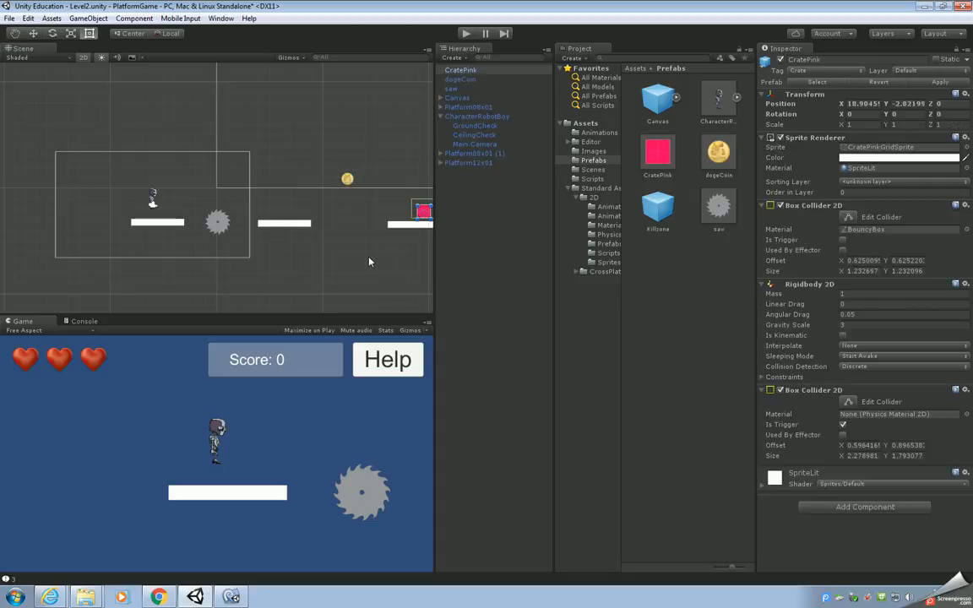
Place the Killzone prefab below all the platforms, at about X -4.22, Y -8.36.
{"action": "left_click_drag", "start_coordinate": [658, 207], "coordinate": [256, 296]}
{"action": "left_click_drag", "start_coordinate": [174, 284], "coordinate": [258, 284]}
{"action": "scroll", "coordinate": [258, 283], "scroll_direction": "down", "scroll_amount": 3}
{"action": "scroll", "coordinate": [315, 265], "scroll_direction": "down", "scroll_amount": 3}
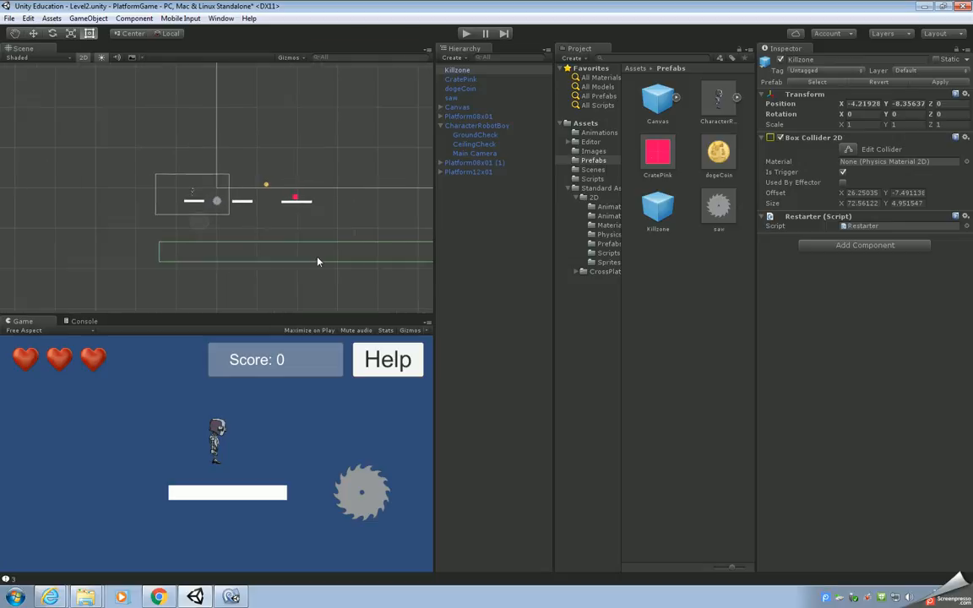
{"action": "scroll", "coordinate": [317, 262], "scroll_direction": "up", "scroll_amount": 4}
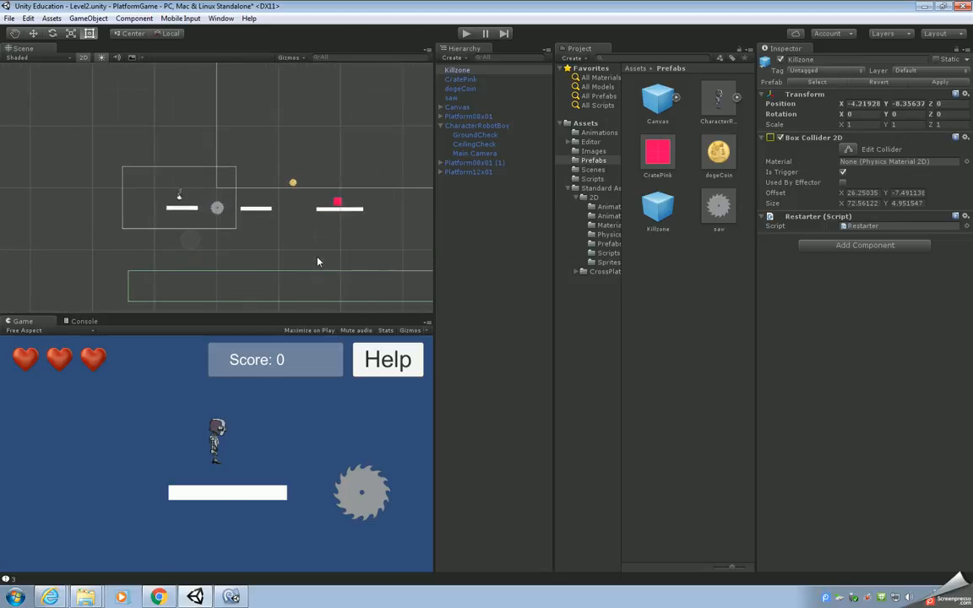
{"action": "scroll", "coordinate": [318, 262], "scroll_direction": "up", "scroll_amount": 2}
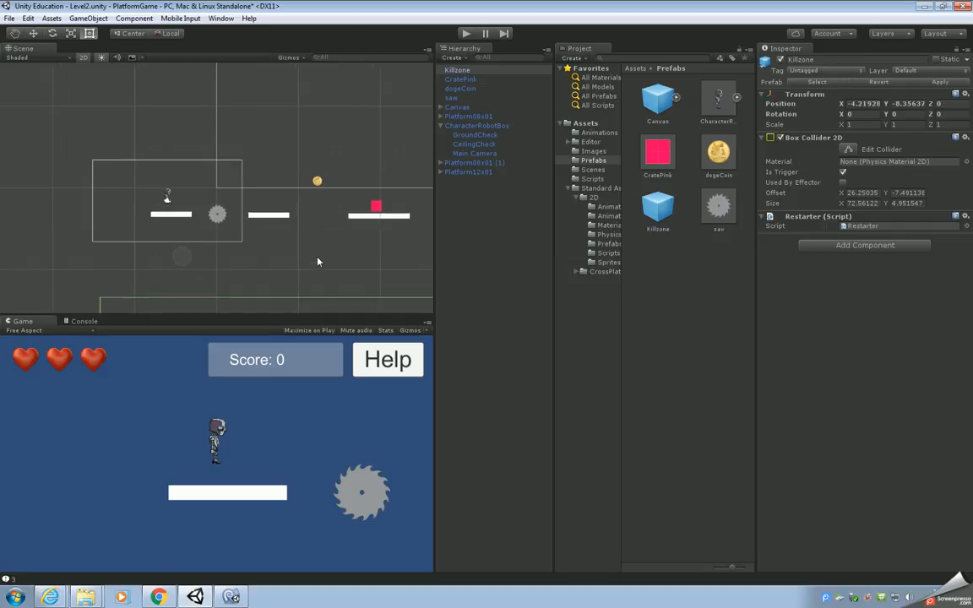
Play-test the level by jumping the character over the saw to the second platform, and stop the game.
{"action": "left_click", "coordinate": [465, 34]}
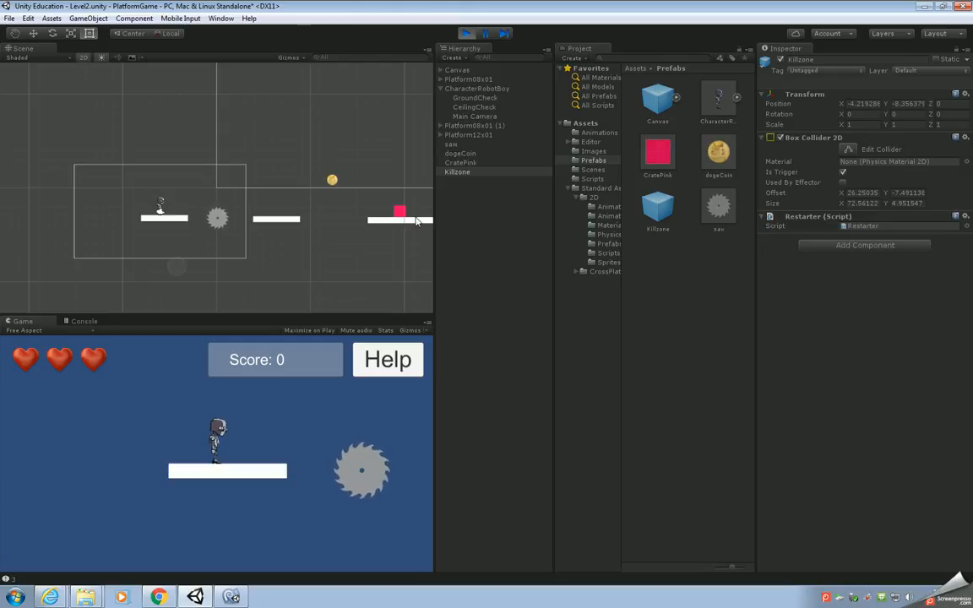
{"action": "key", "text": "Right"}
{"action": "key", "text": "space"}
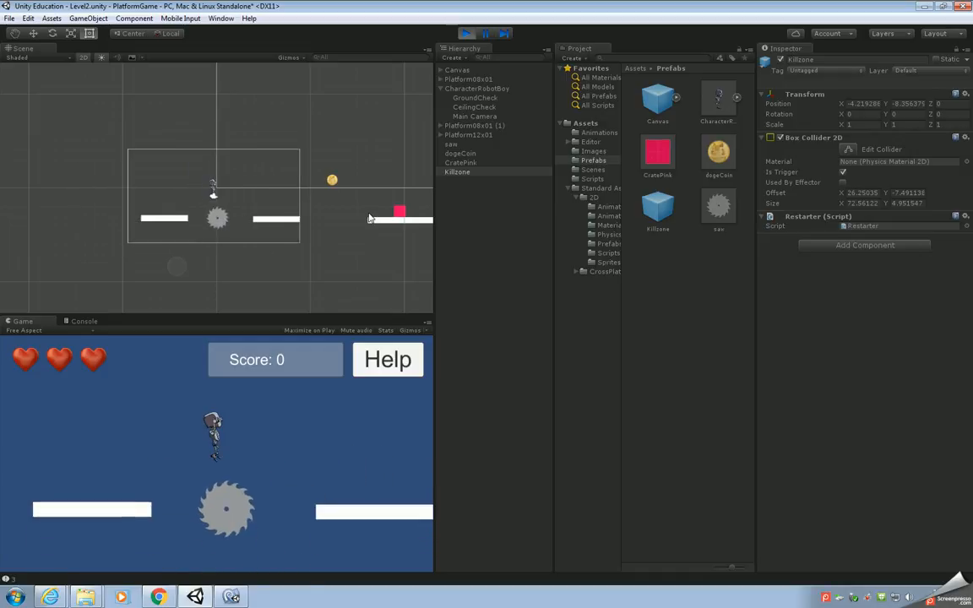
{"action": "key", "text": "Left"}
{"action": "key", "text": "space"}
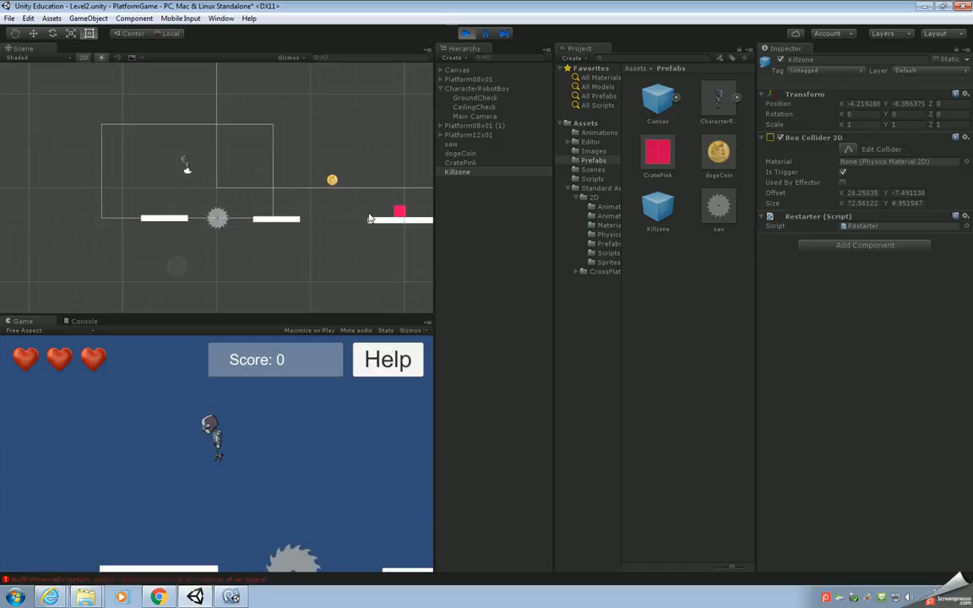
{"action": "key", "text": "Right"}
{"action": "key", "text": "space"}
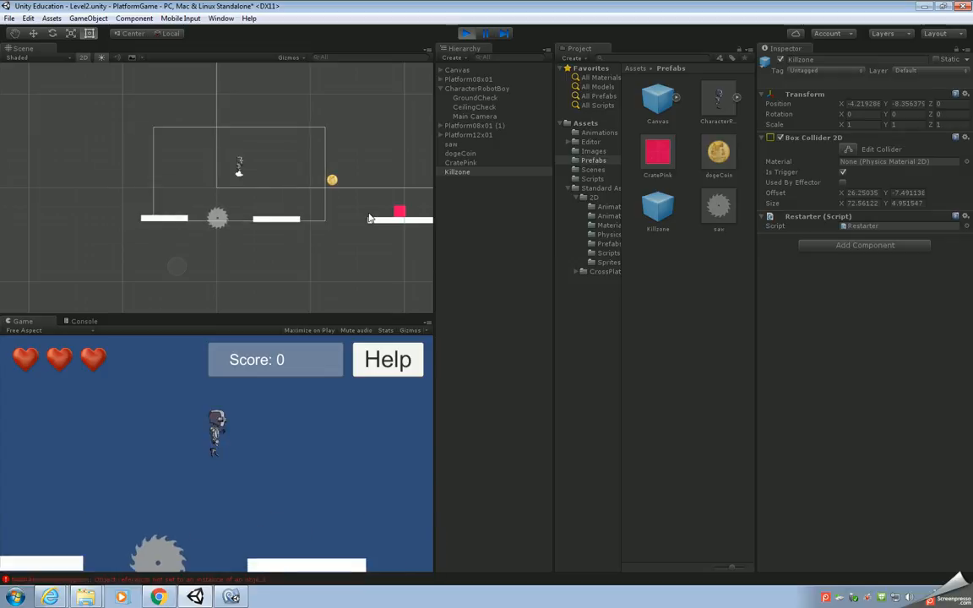
{"action": "key", "text": "Right"}
{"action": "key", "text": "space"}
{"action": "key", "text": "Left"}
{"action": "key", "text": "Right"}
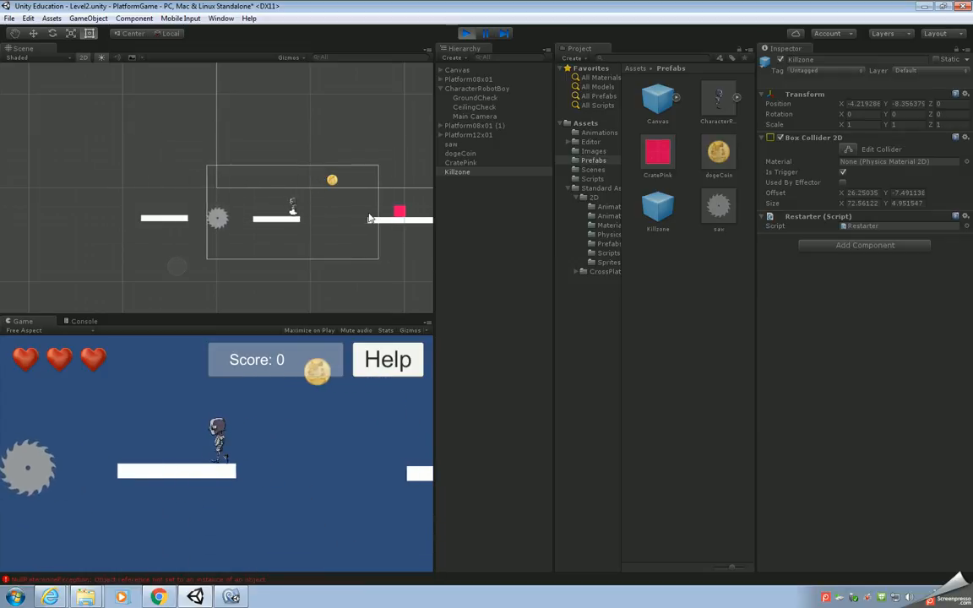
{"action": "key", "text": "Left"}
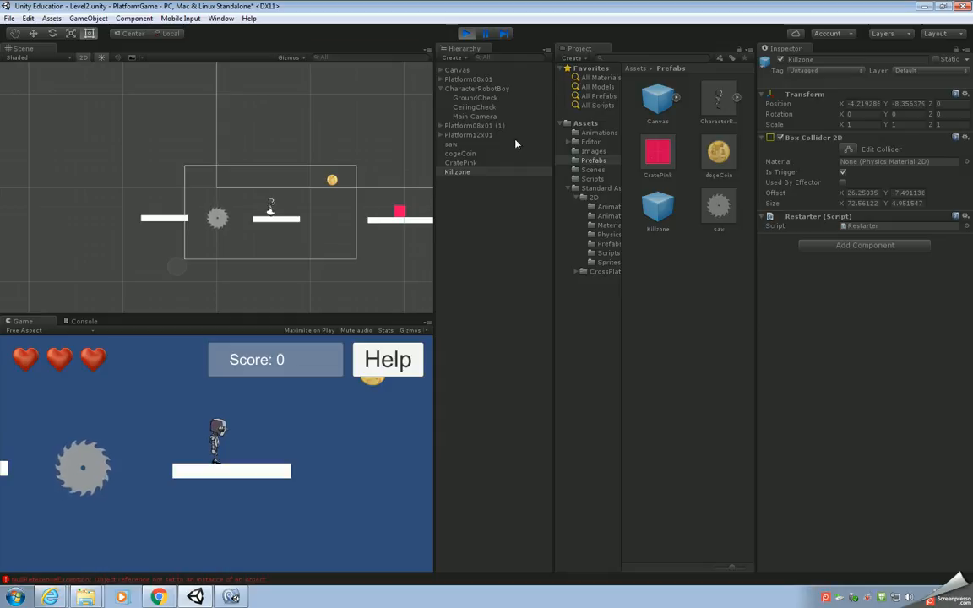
{"action": "left_click", "coordinate": [465, 33]}
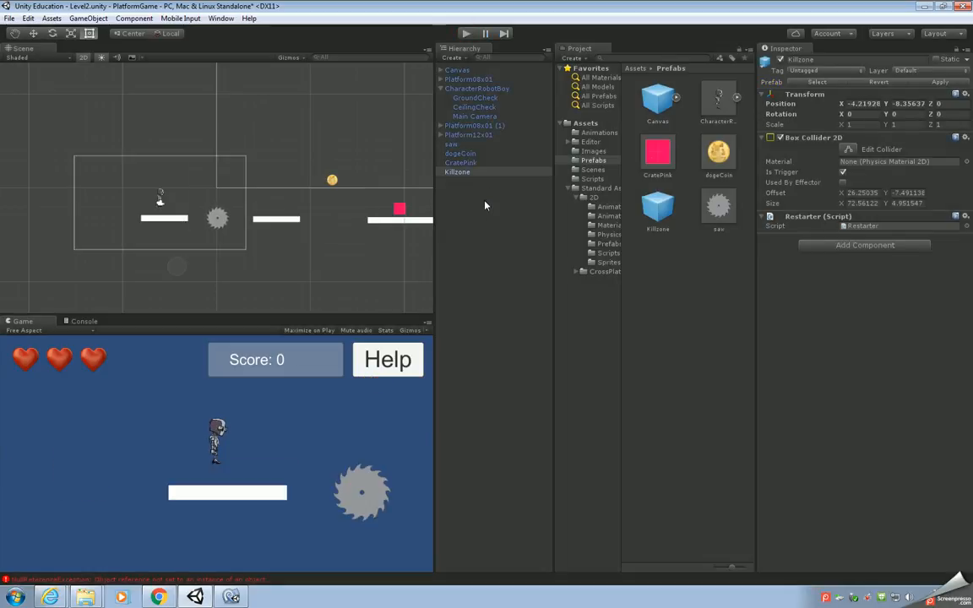
Select CharacterRobotBoy and lock the Inspector on it, with its Health Manager script settings in view.
{"action": "left_click", "coordinate": [473, 88]}
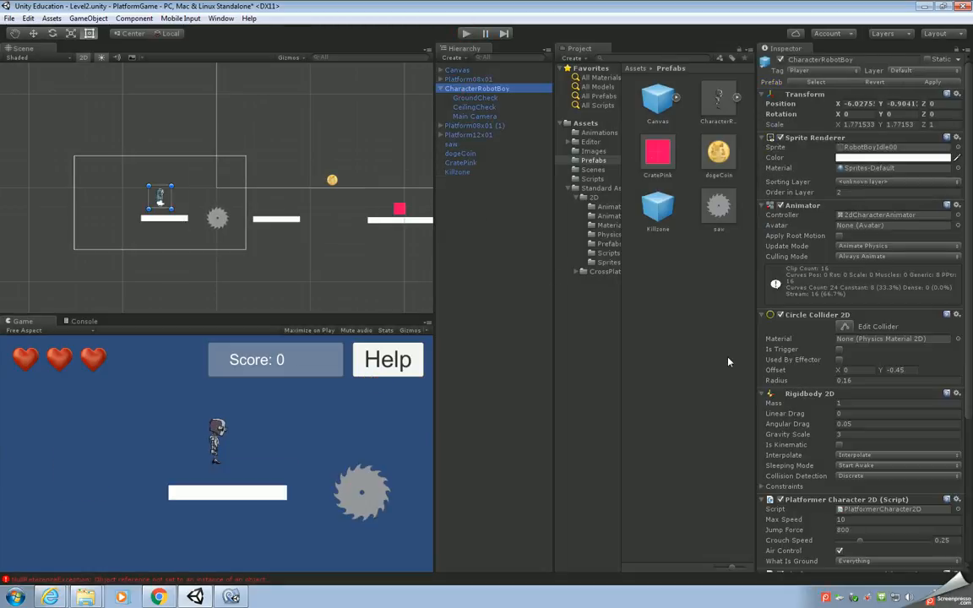
{"action": "scroll", "coordinate": [795, 376], "scroll_direction": "down", "scroll_amount": 5}
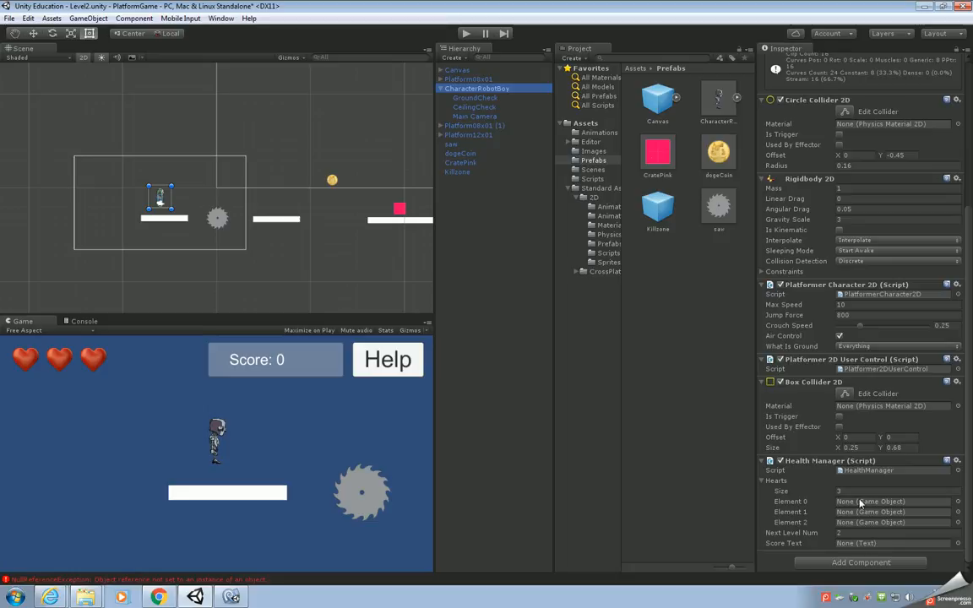
{"action": "left_click", "coordinate": [958, 51]}
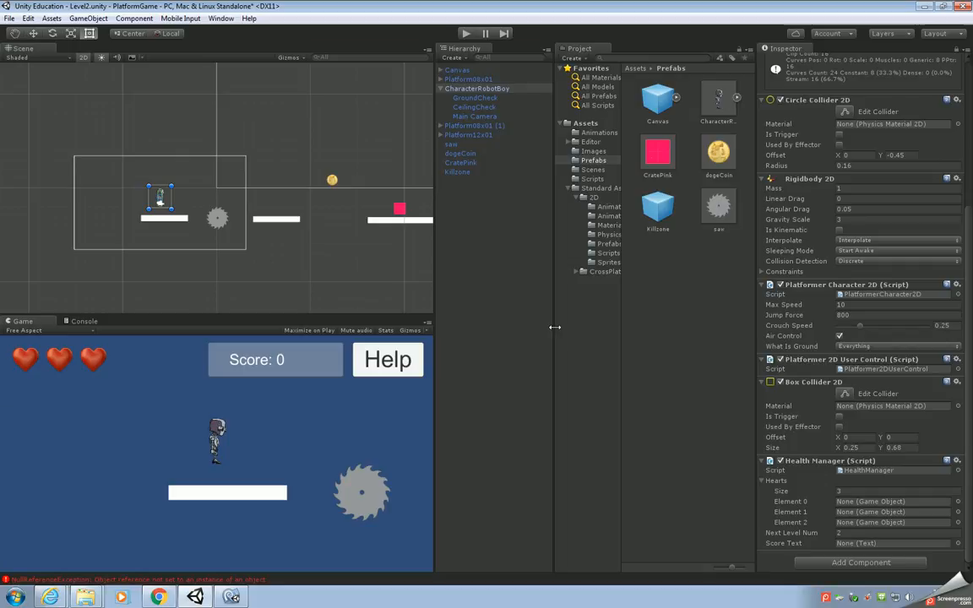
Assign Heart, Heart (1) and Heart (2) to the Health Manager's Hearts elements 0 to 2, and Score Text to its Score Text reference.
{"action": "left_click", "coordinate": [440, 70]}
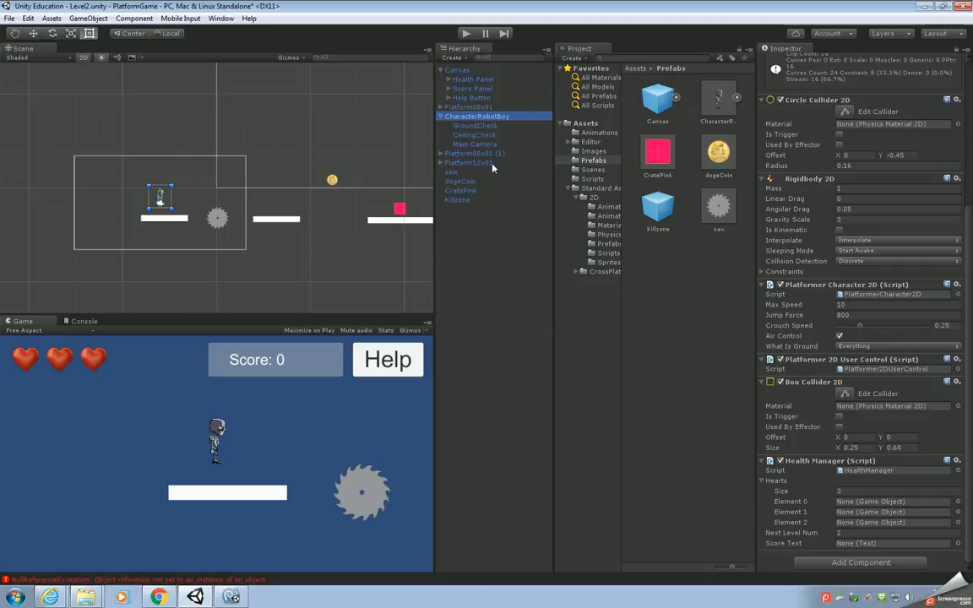
{"action": "left_click", "coordinate": [449, 79]}
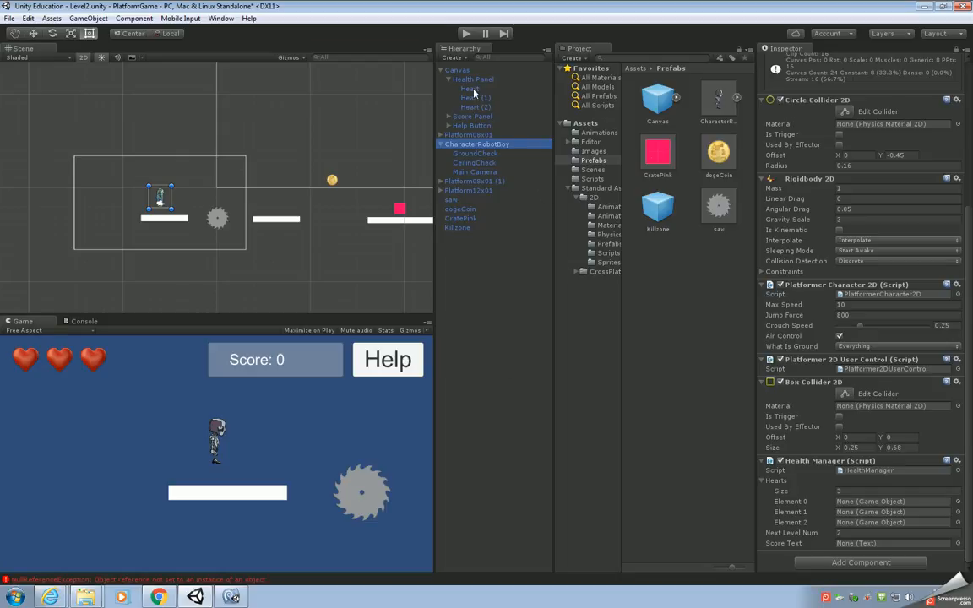
{"action": "mouse_move", "coordinate": [467, 90]}
{"action": "left_mouse_down"}
{"action": "mouse_move", "coordinate": [668, 439]}
{"action": "mouse_move", "coordinate": [873, 523]}
{"action": "mouse_move", "coordinate": [873, 503]}
{"action": "left_mouse_up"}
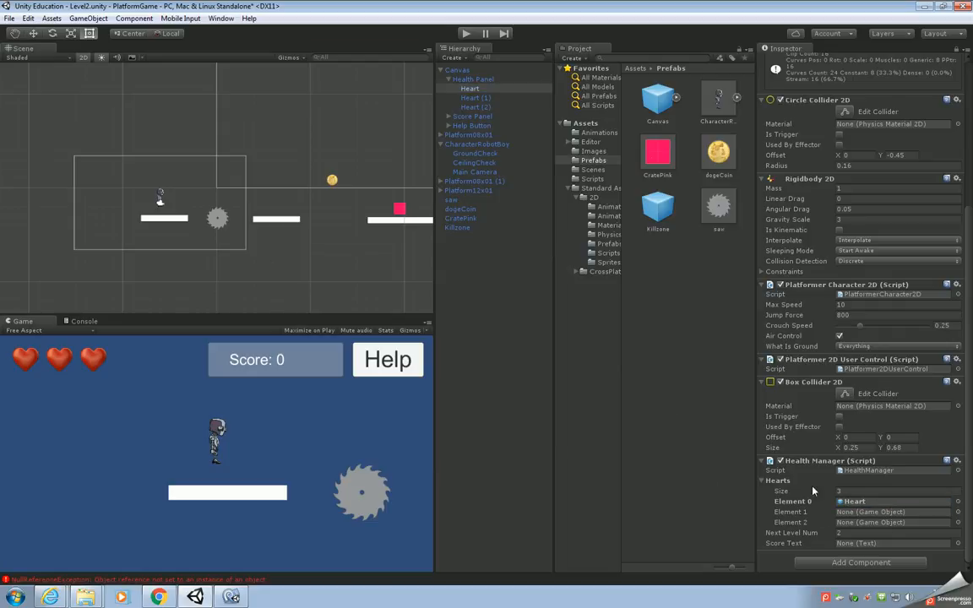
{"action": "left_click_drag", "start_coordinate": [467, 98], "coordinate": [871, 512]}
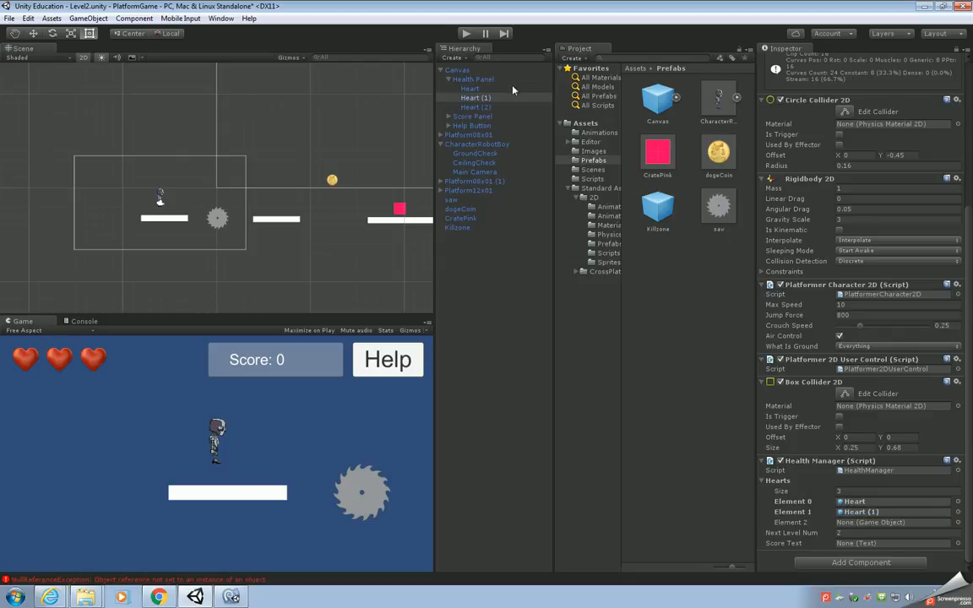
{"action": "left_click_drag", "start_coordinate": [471, 110], "coordinate": [852, 524]}
{"action": "left_click", "coordinate": [449, 117]}
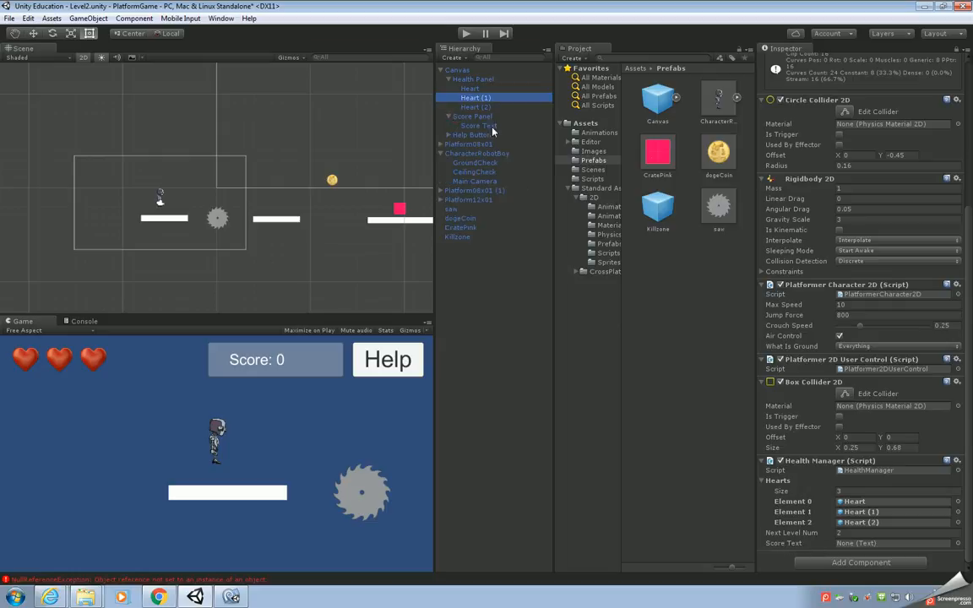
{"action": "mouse_move", "coordinate": [480, 126]}
{"action": "left_mouse_down"}
{"action": "mouse_move", "coordinate": [748, 539]}
{"action": "mouse_move", "coordinate": [759, 497]}
{"action": "mouse_move", "coordinate": [865, 545]}
{"action": "left_mouse_up"}
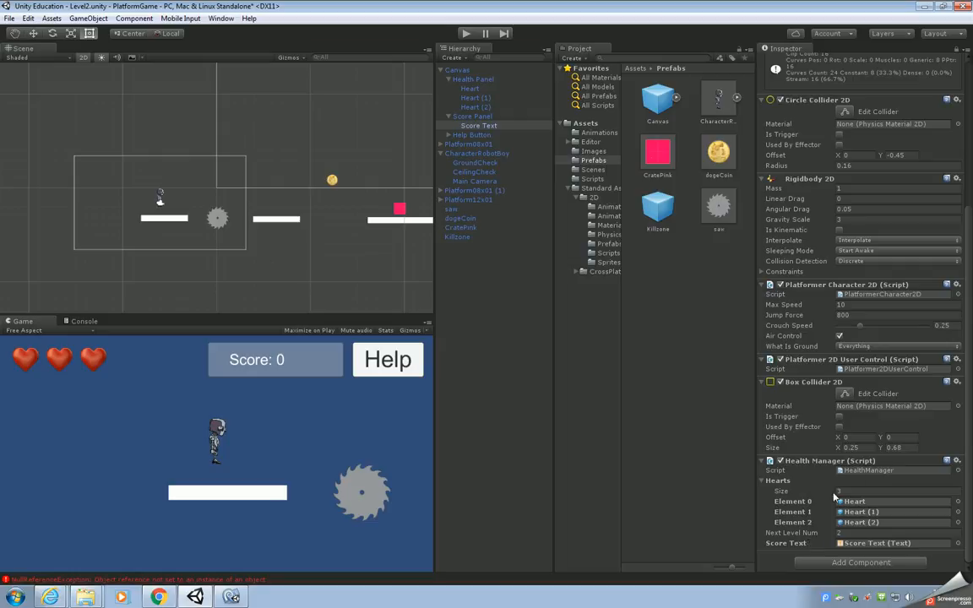
Play-test the level by moving the character into the saw repeatedly to check heart loss and the level restart.
{"action": "left_click", "coordinate": [466, 34]}
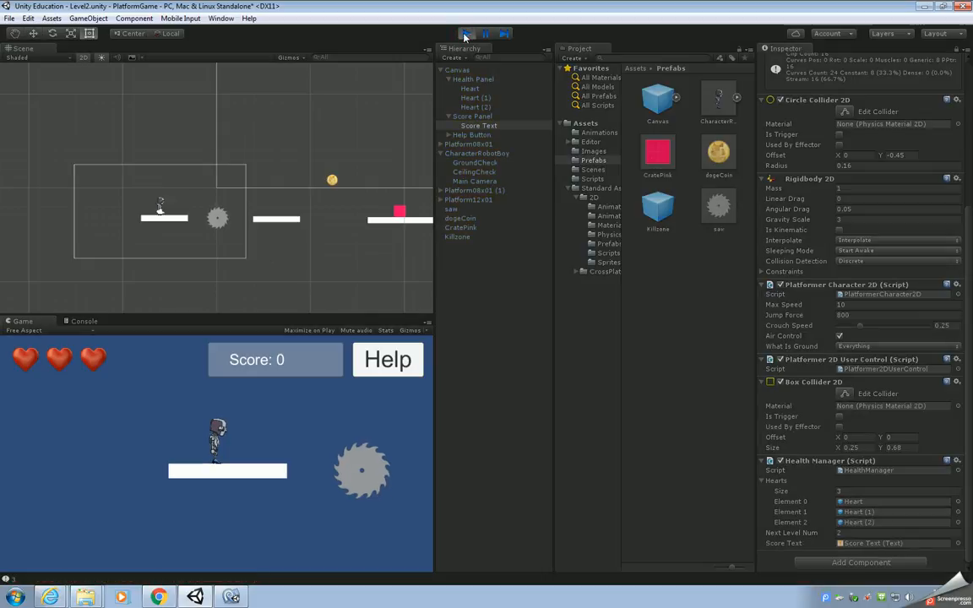
{"action": "key", "text": "space"}
{"action": "key", "text": "Left"}
{"action": "key", "text": "Right"}
{"action": "key", "text": "space"}
{"action": "key", "text": "space"}
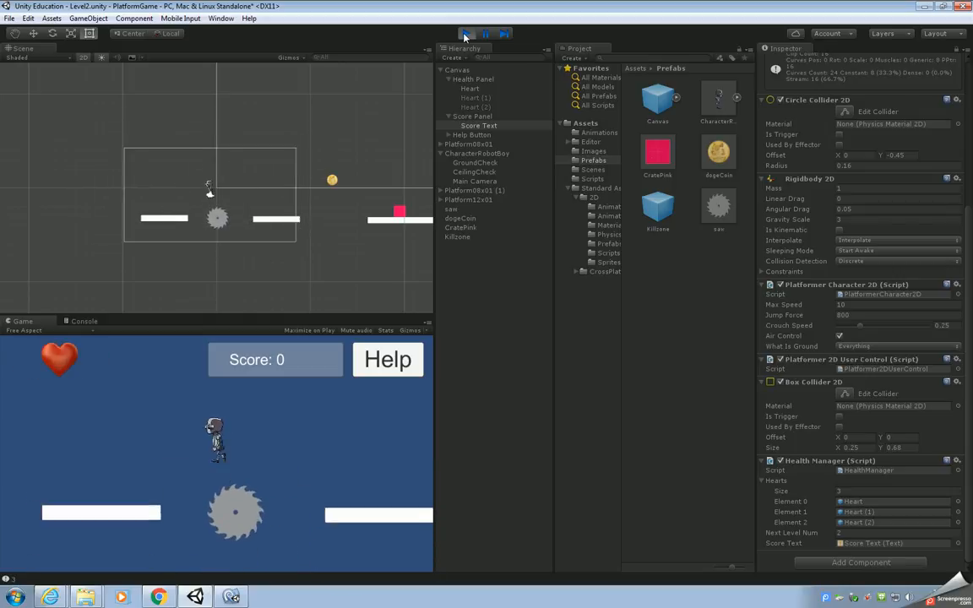
{"action": "key", "text": "Left"}
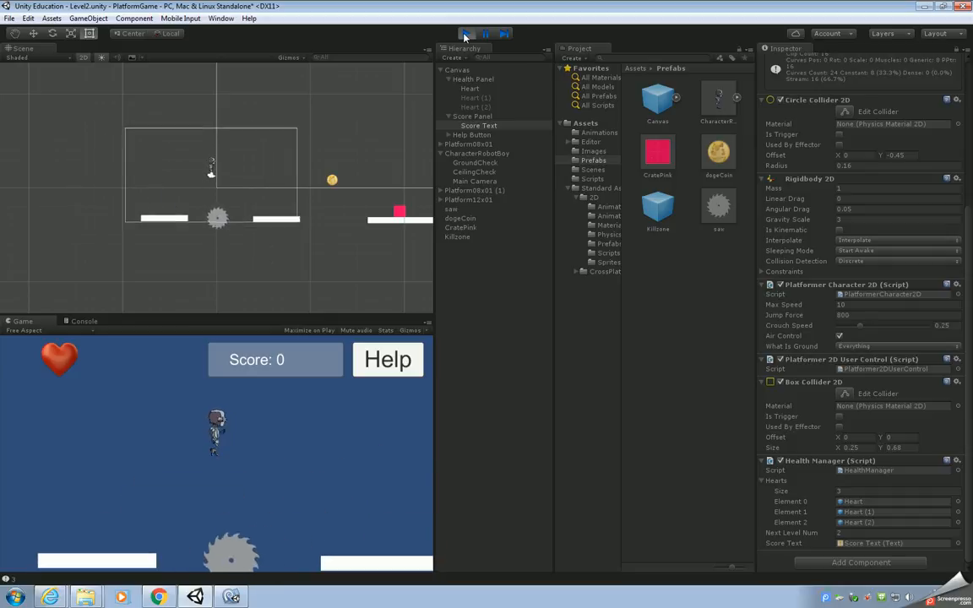
{"action": "key", "text": "Left"}
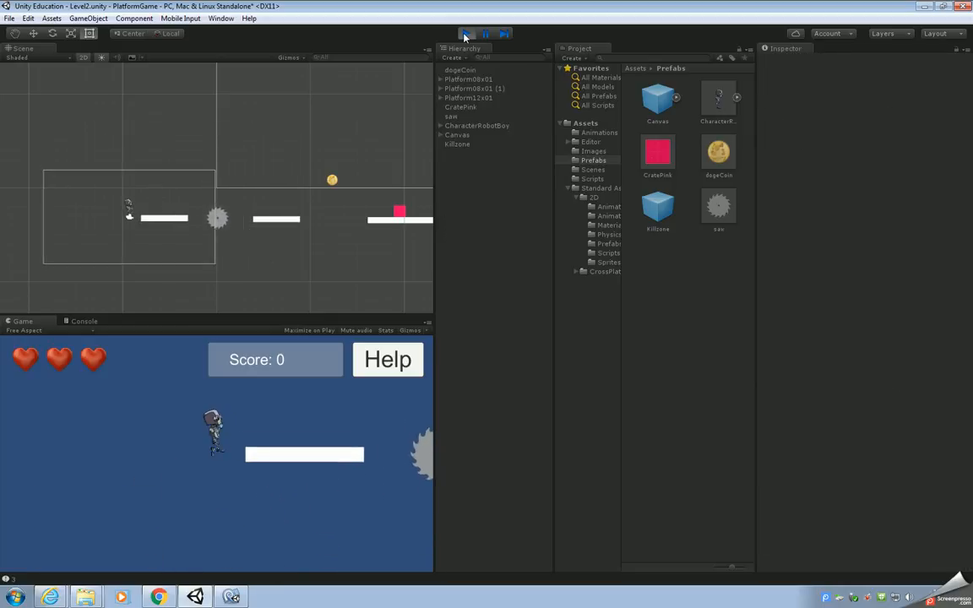
Jump the character over the saw and across the second gap to the last platform, collecting the coin.
{"action": "key", "text": "Right"}
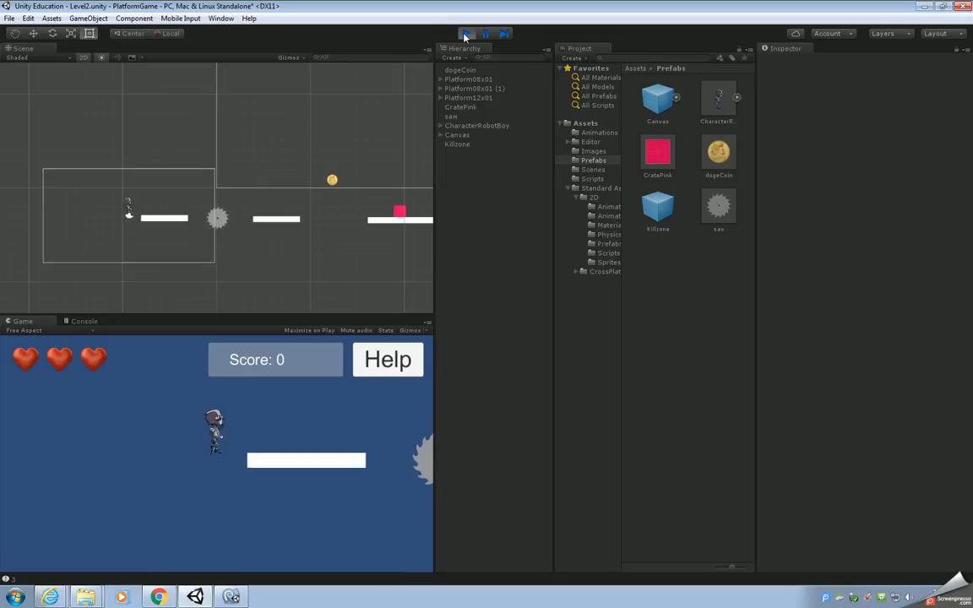
{"action": "key", "text": "Right"}
{"action": "key", "text": "space"}
{"action": "key", "text": "Right"}
{"action": "key", "text": "space"}
{"action": "key", "text": "Right"}
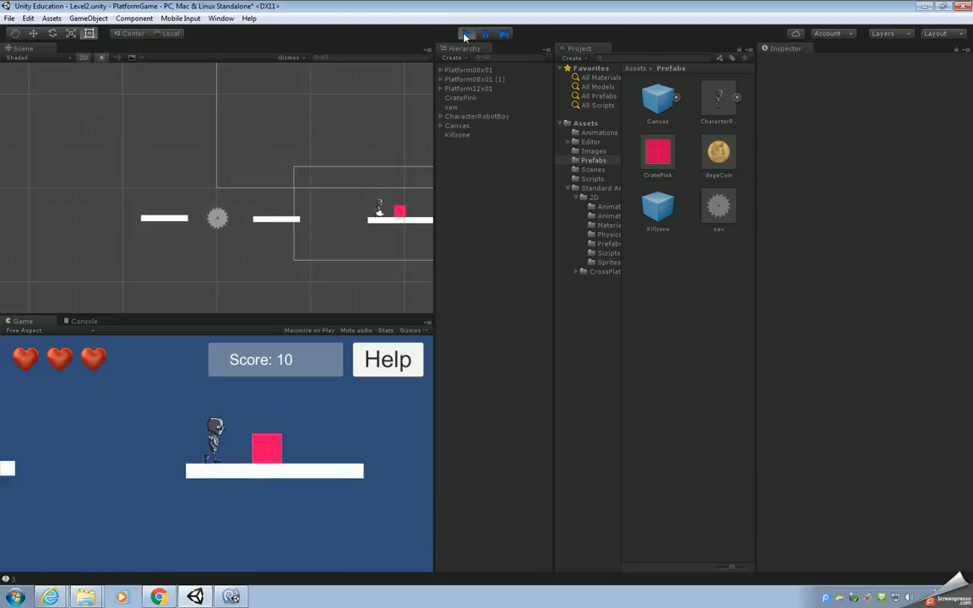
Move the character into the pink crate to test the level exit, and stop the game.
{"action": "key", "text": "Left"}
{"action": "key", "text": "space"}
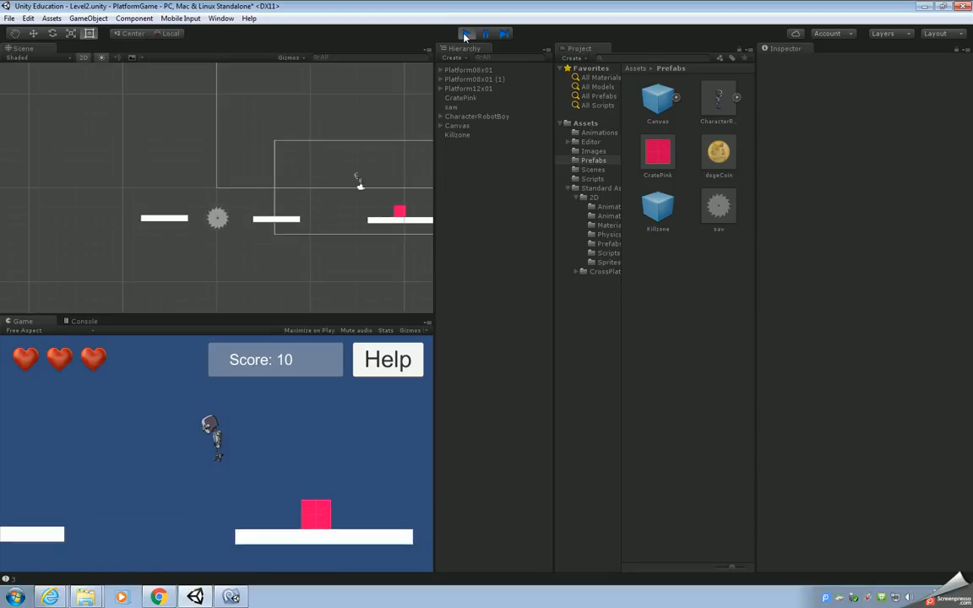
{"action": "key", "text": "Right"}
{"action": "key", "text": "space"}
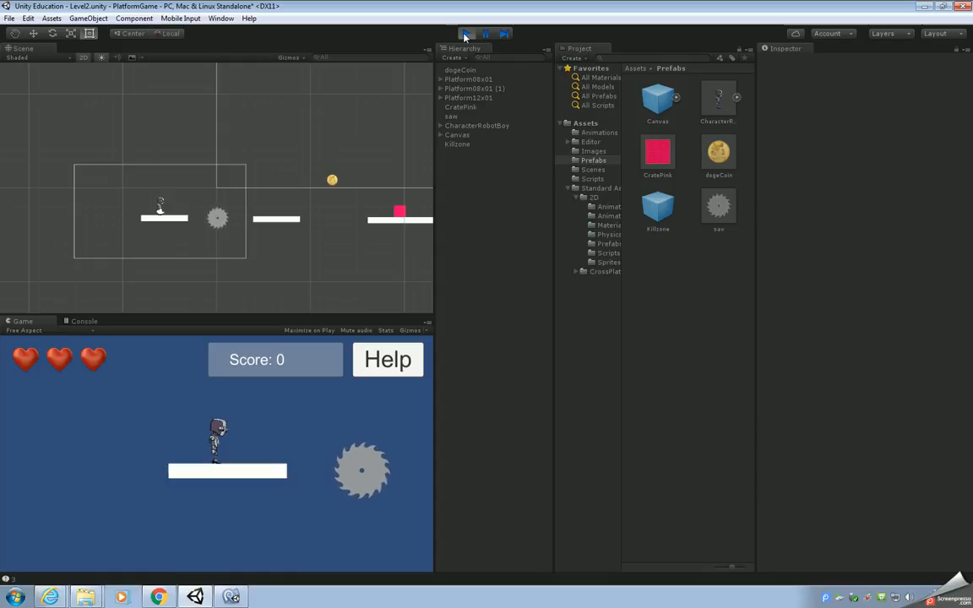
{"action": "left_click", "coordinate": [465, 34]}
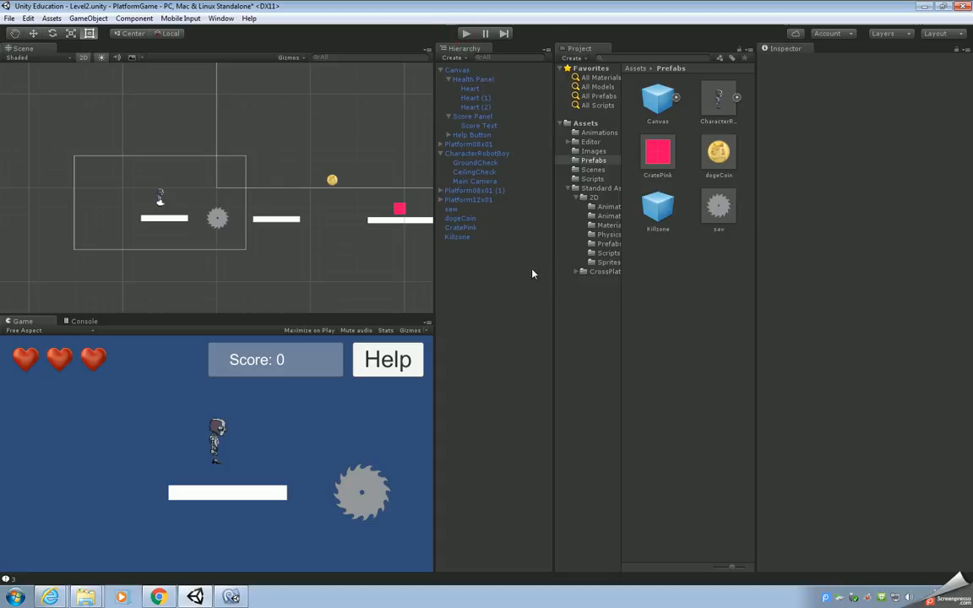
Set the Next Level Num of CharacterRobotBoy's Health Manager to 3.
{"action": "left_click", "coordinate": [470, 155]}
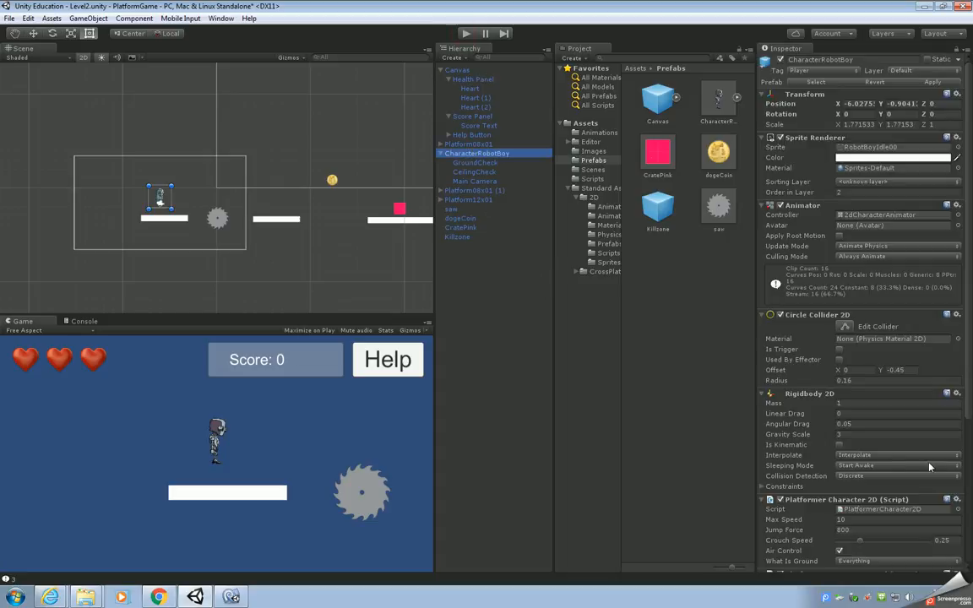
{"action": "scroll", "coordinate": [797, 431], "scroll_direction": "down", "scroll_amount": 8}
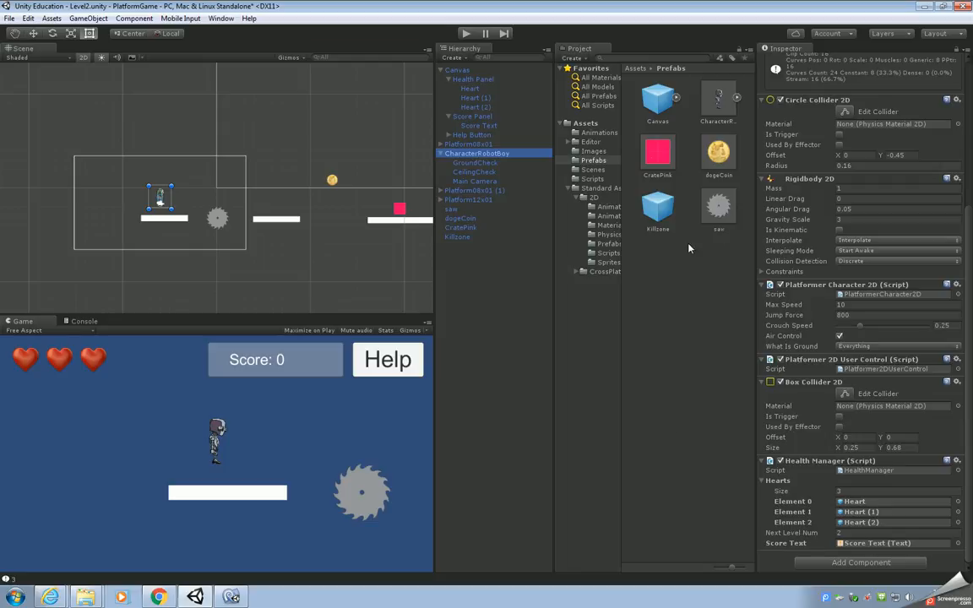
{"action": "left_click", "coordinate": [855, 533]}
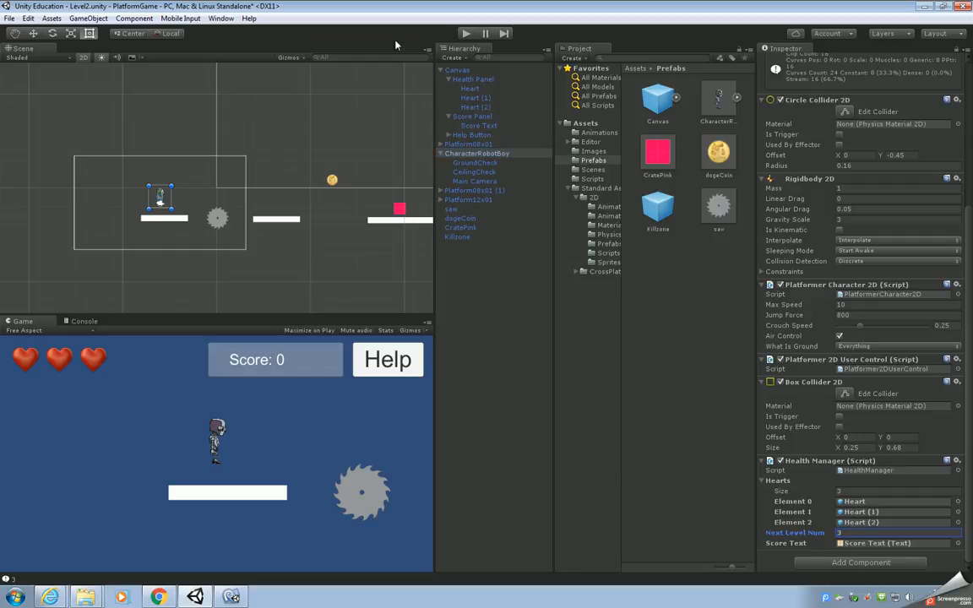
Play-test the level exit by taking the character past the saw and coin to the pink crate, and stop the game.
{"action": "left_click", "coordinate": [465, 34]}
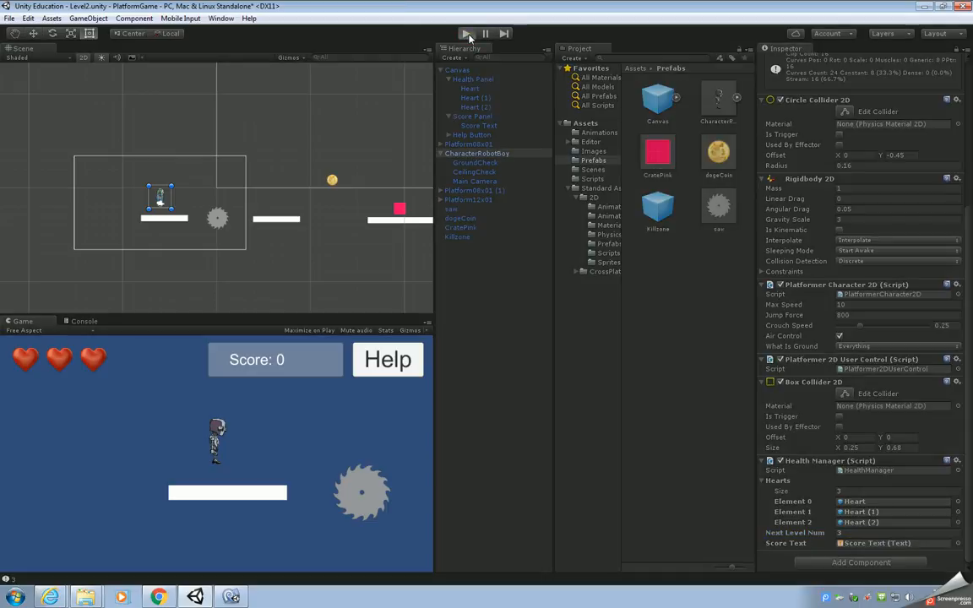
{"action": "key", "text": "Right"}
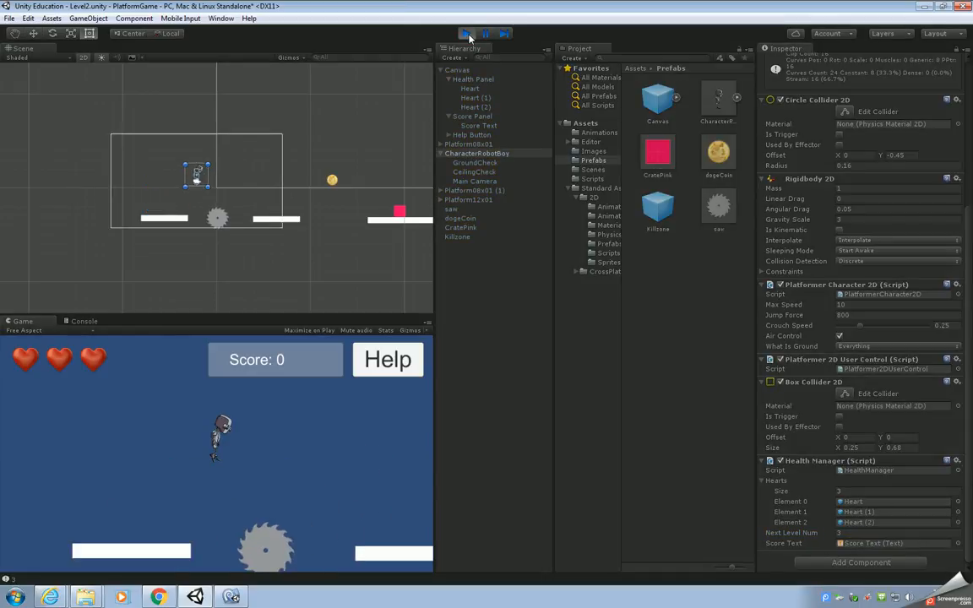
{"action": "key", "text": "space"}
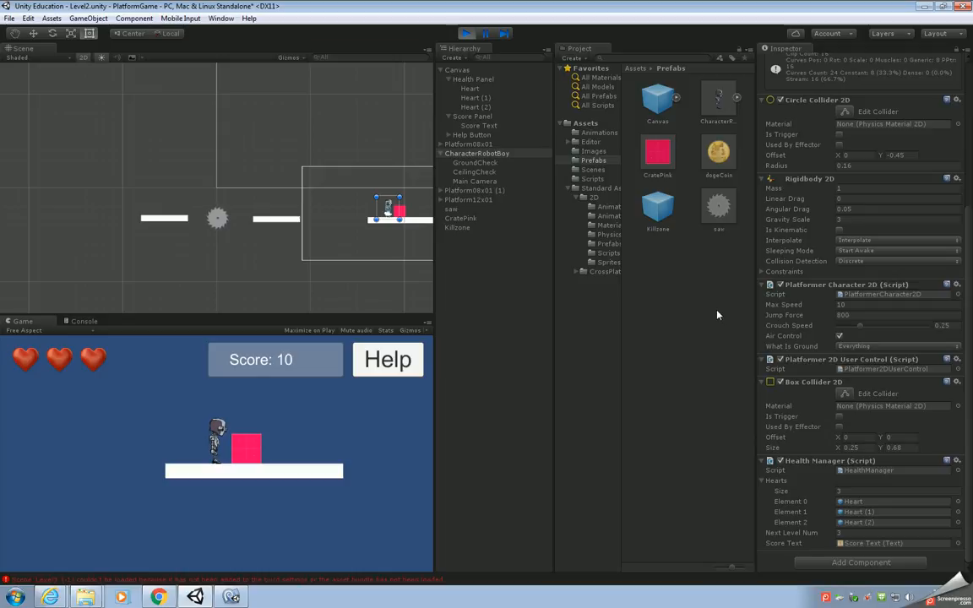
{"action": "left_click", "coordinate": [467, 33]}
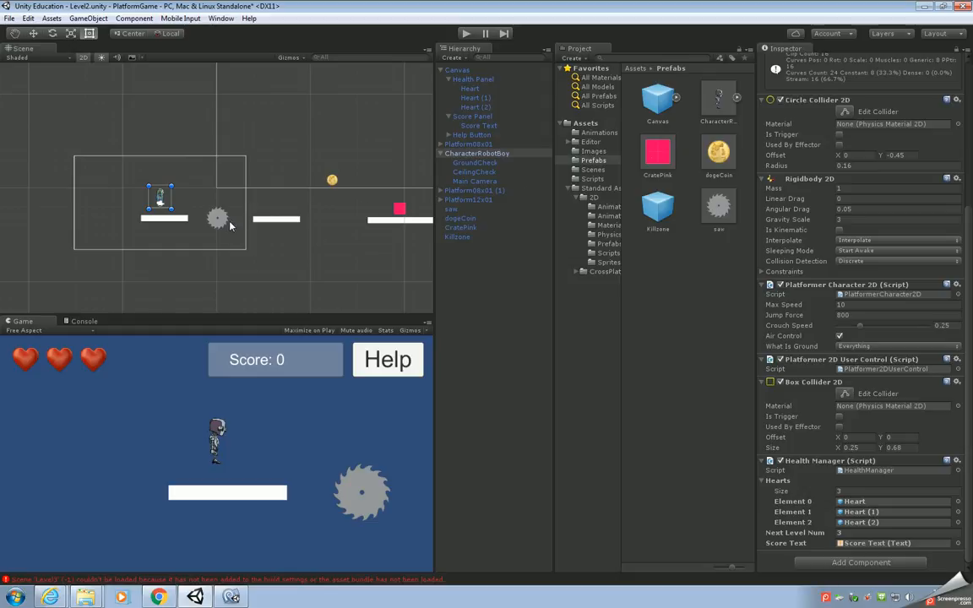
Place two more saws in the second gap, the second at about X 14.01, Y -3.44, and a dogeCoin at about X 6.20, Y 0.65.
{"action": "left_click_drag", "start_coordinate": [719, 212], "coordinate": [318, 227]}
{"action": "left_click_drag", "start_coordinate": [716, 206], "coordinate": [349, 223]}
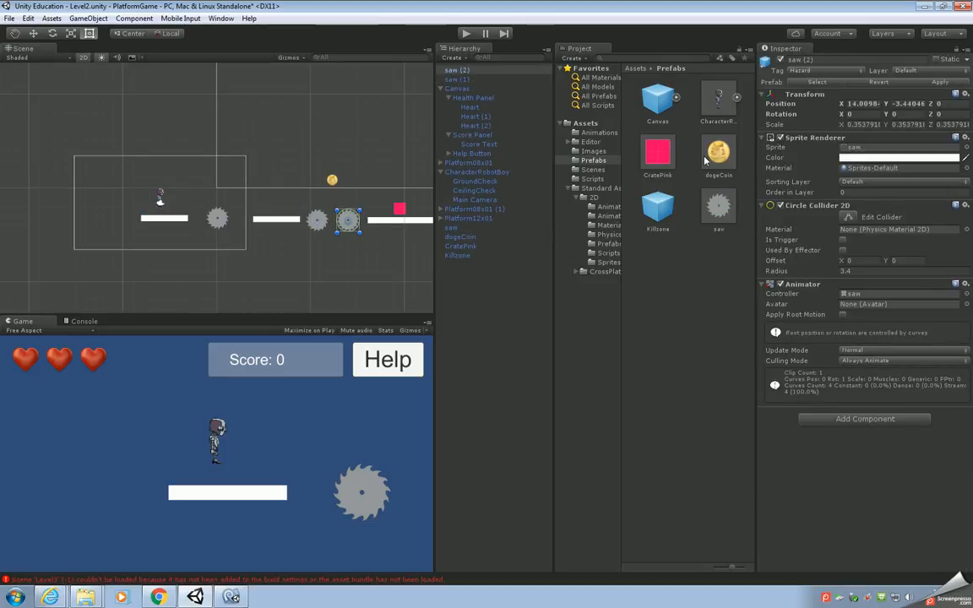
{"action": "left_click_drag", "start_coordinate": [719, 156], "coordinate": [276, 185]}
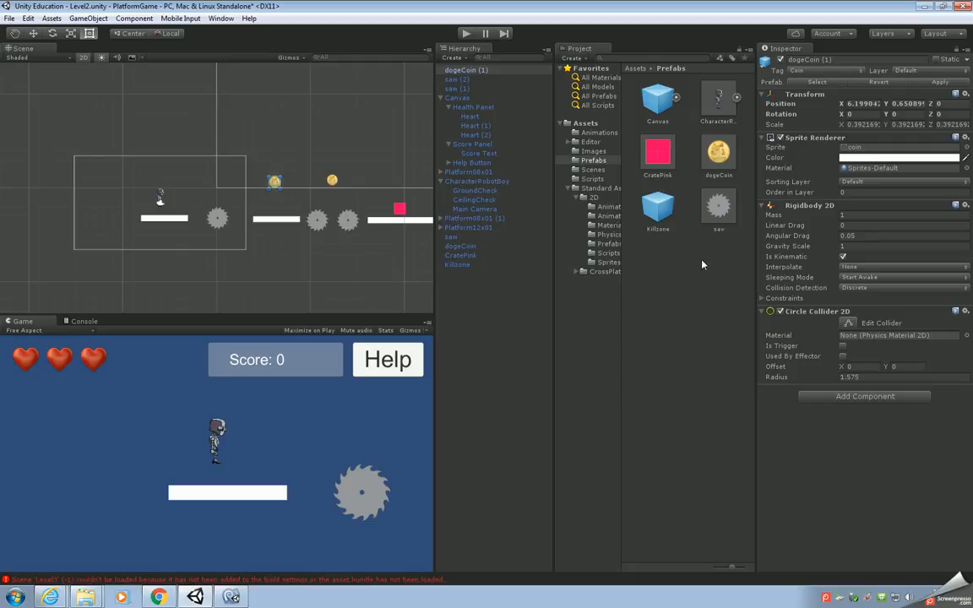
Play-test the extended level by jumping the character over the first saw to the second platform, collecting the new coin.
{"action": "left_click", "coordinate": [465, 35]}
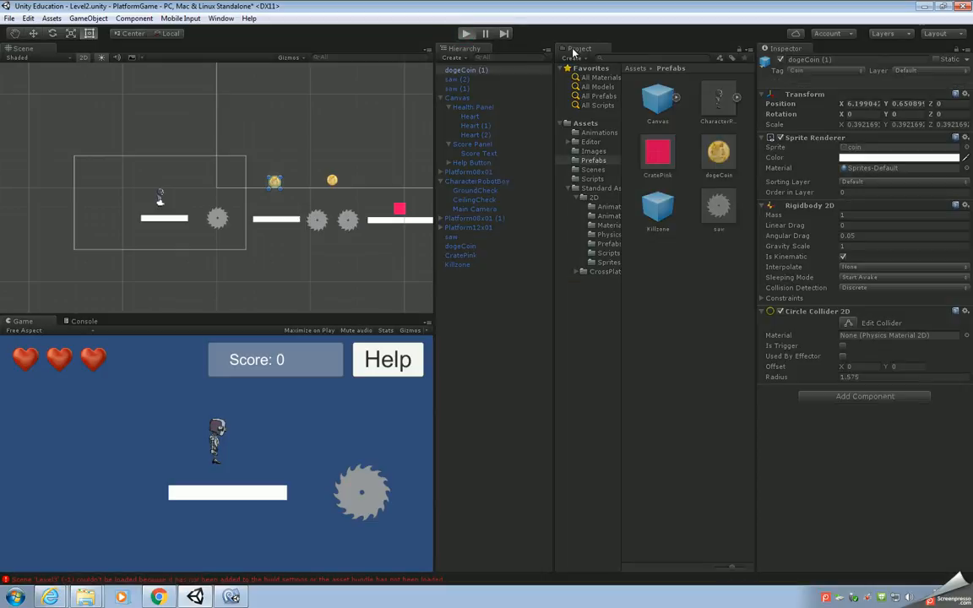
{"action": "key", "text": "Right"}
{"action": "key", "text": "space"}
{"action": "key", "text": "space"}
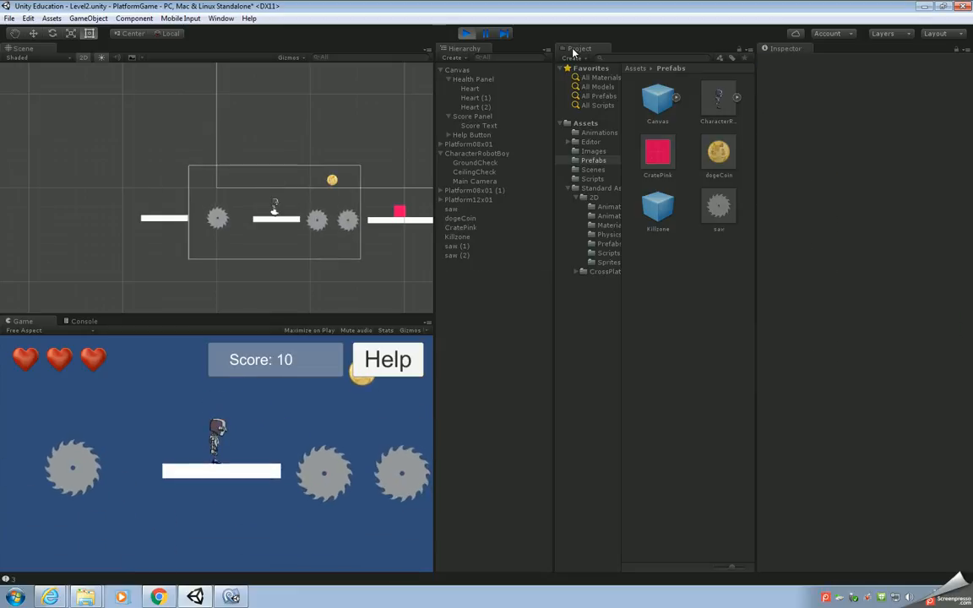
Jump the character back and forth over the two new saws to test the second coin, crate, heart loss and level restart.
{"action": "key", "text": "Right"}
{"action": "key", "text": "space"}
{"action": "key", "text": "Left"}
{"action": "key", "text": "space"}
{"action": "key", "text": "Right"}
{"action": "key", "text": "space"}
{"action": "key", "text": "Left"}
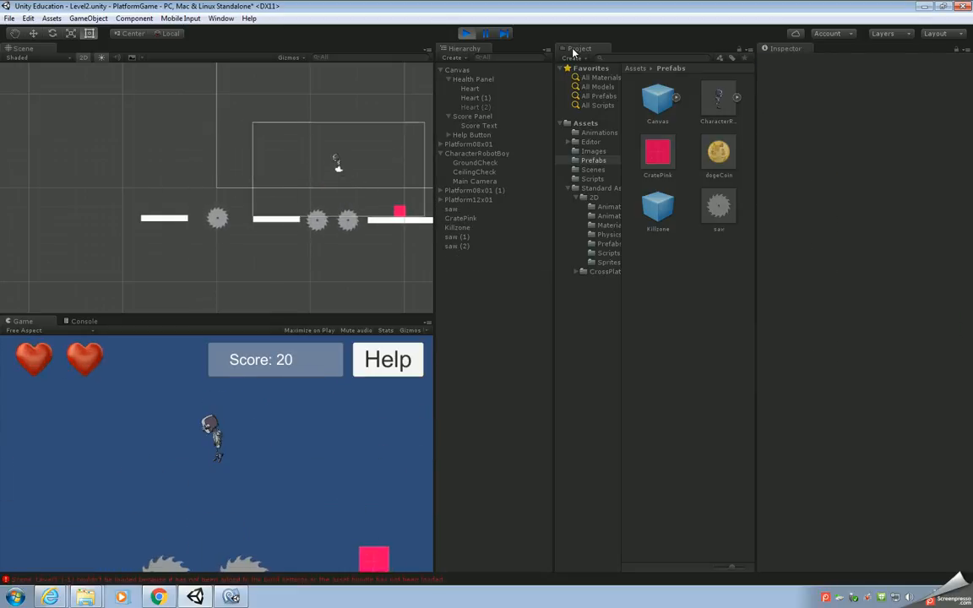
{"action": "key", "text": "Right"}
{"action": "key", "text": "space"}
{"action": "key", "text": "Left"}
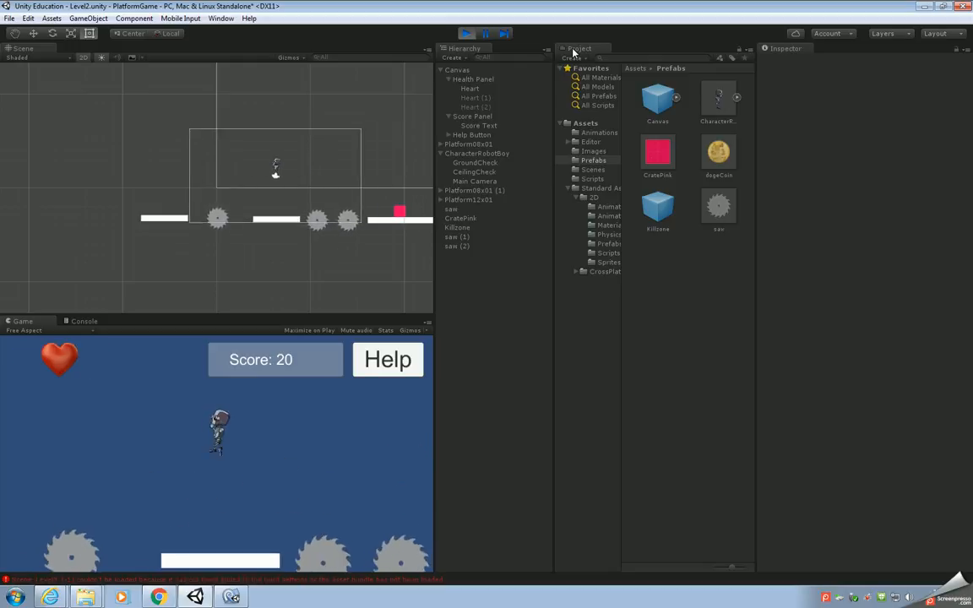
{"action": "key", "text": "space"}
{"action": "key", "text": "Left"}
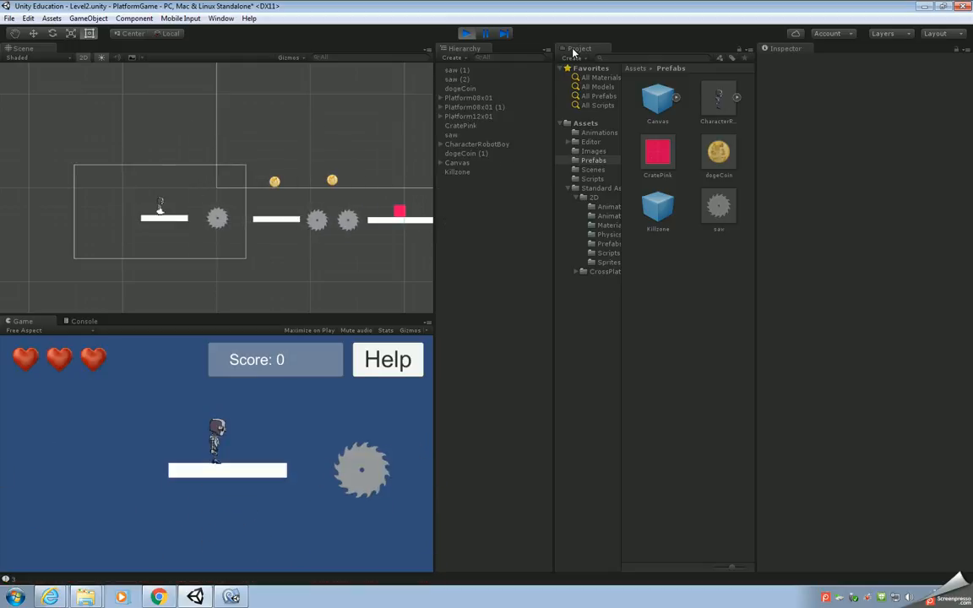